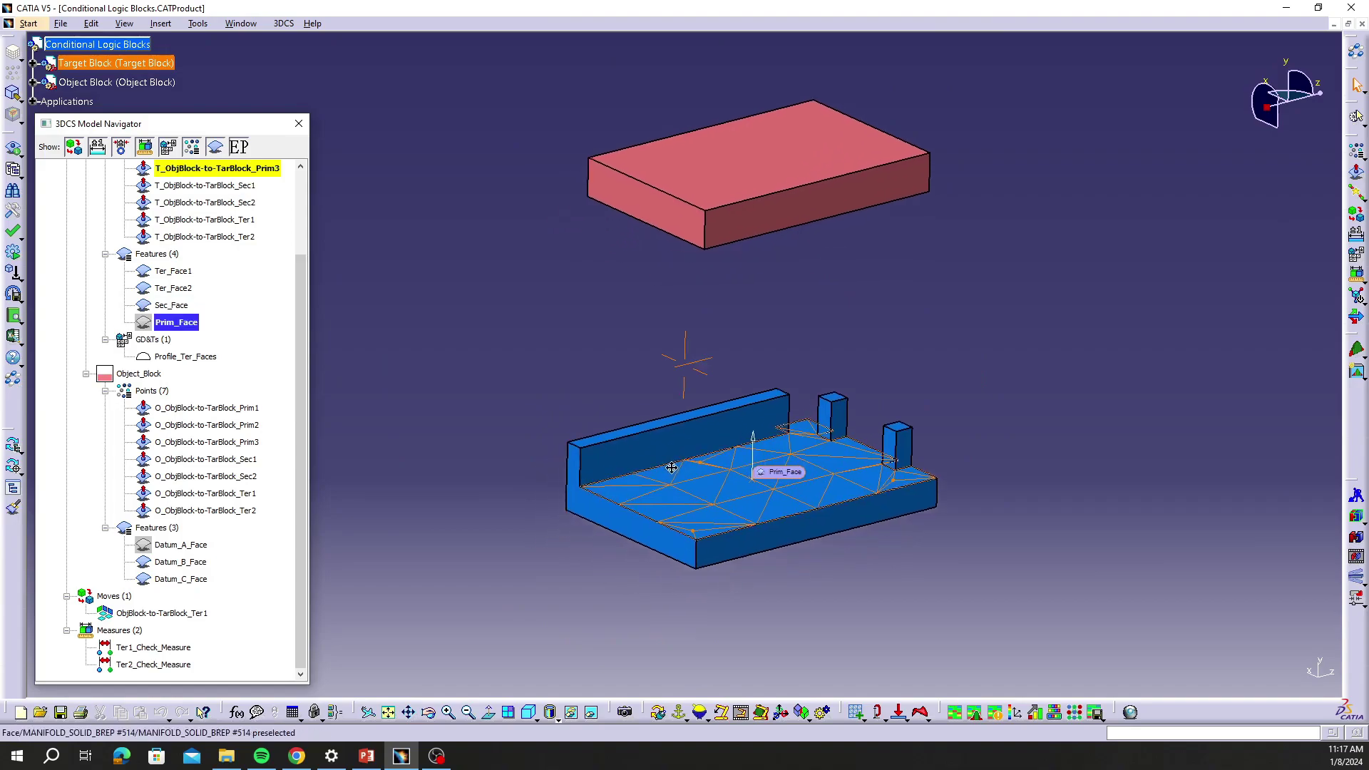
Review which points Ter2_Check_Measure links between the object and target blocks.
{"action": "left_click", "coordinate": [144, 664]}
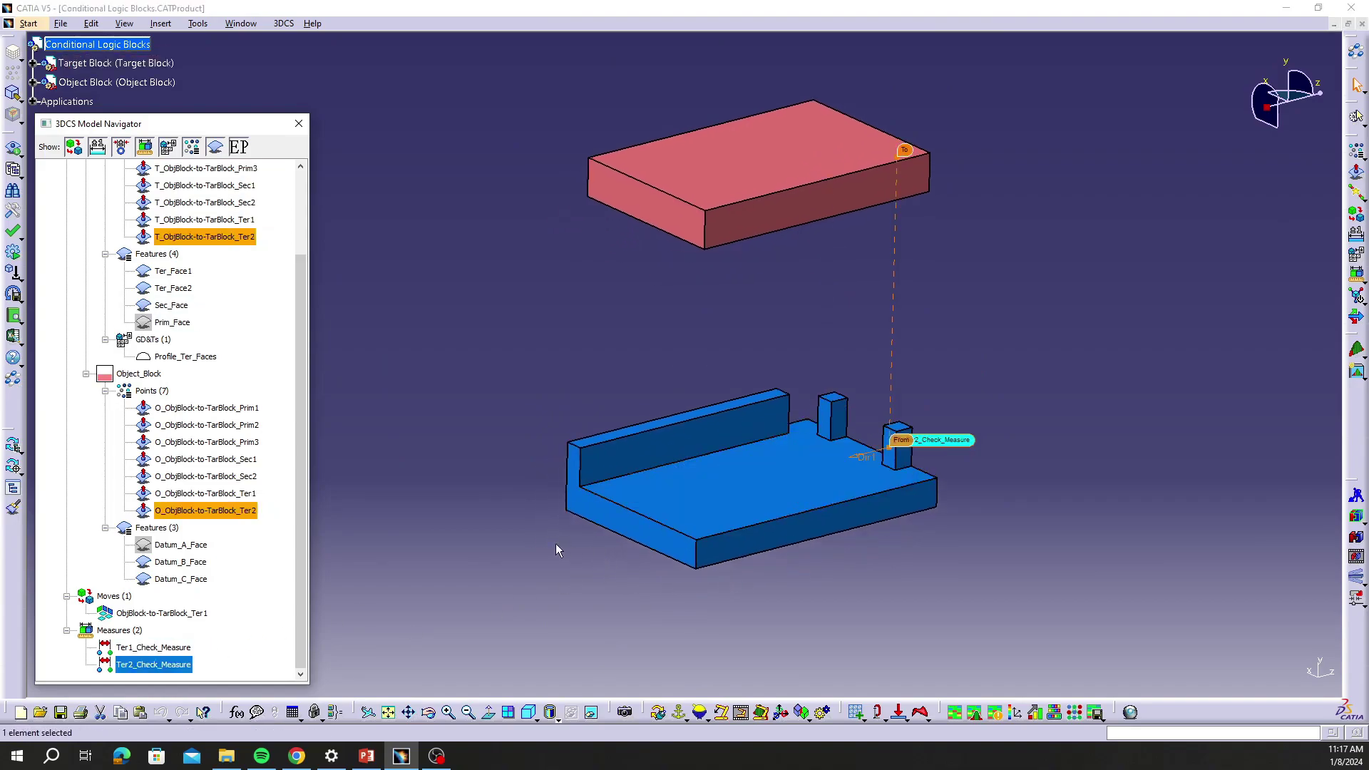
{"action": "left_click", "coordinate": [475, 540]}
{"action": "middle_click_drag", "start_coordinate": [569, 477], "coordinate": [348, 603]}
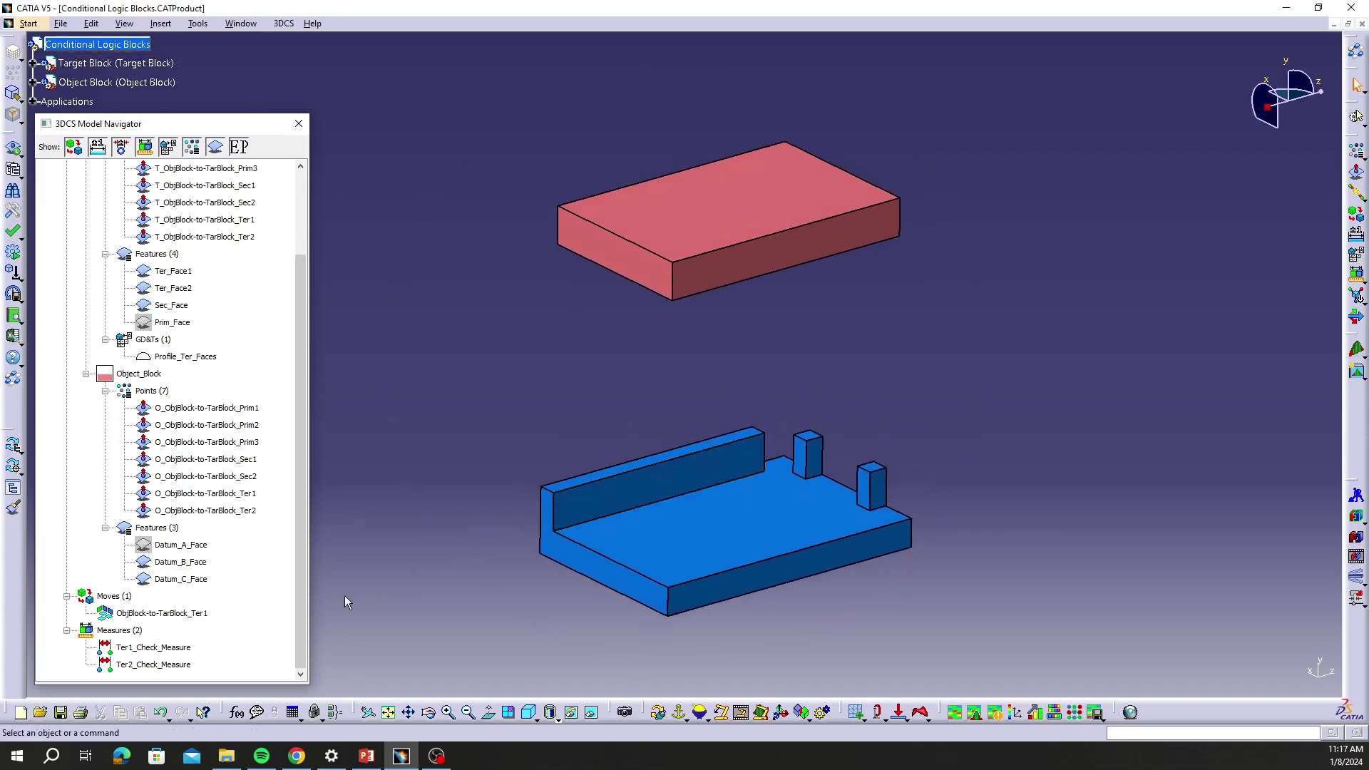
Quick-copy the ObjBlock-to-TarBlock_Ter1 move and name the copy ObjBlock-to-TarBlock_Ter2.
{"action": "left_click", "coordinate": [211, 614]}
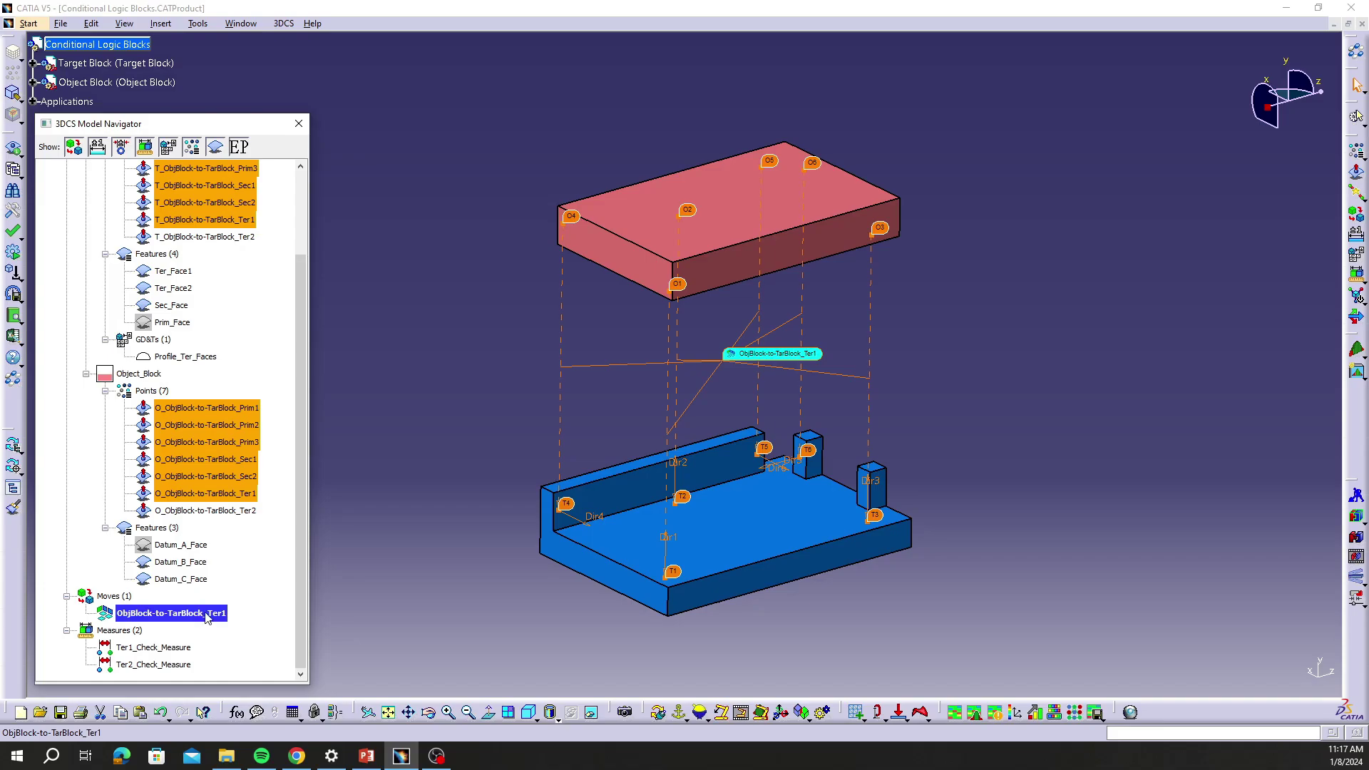
{"action": "right_click", "coordinate": [204, 618]}
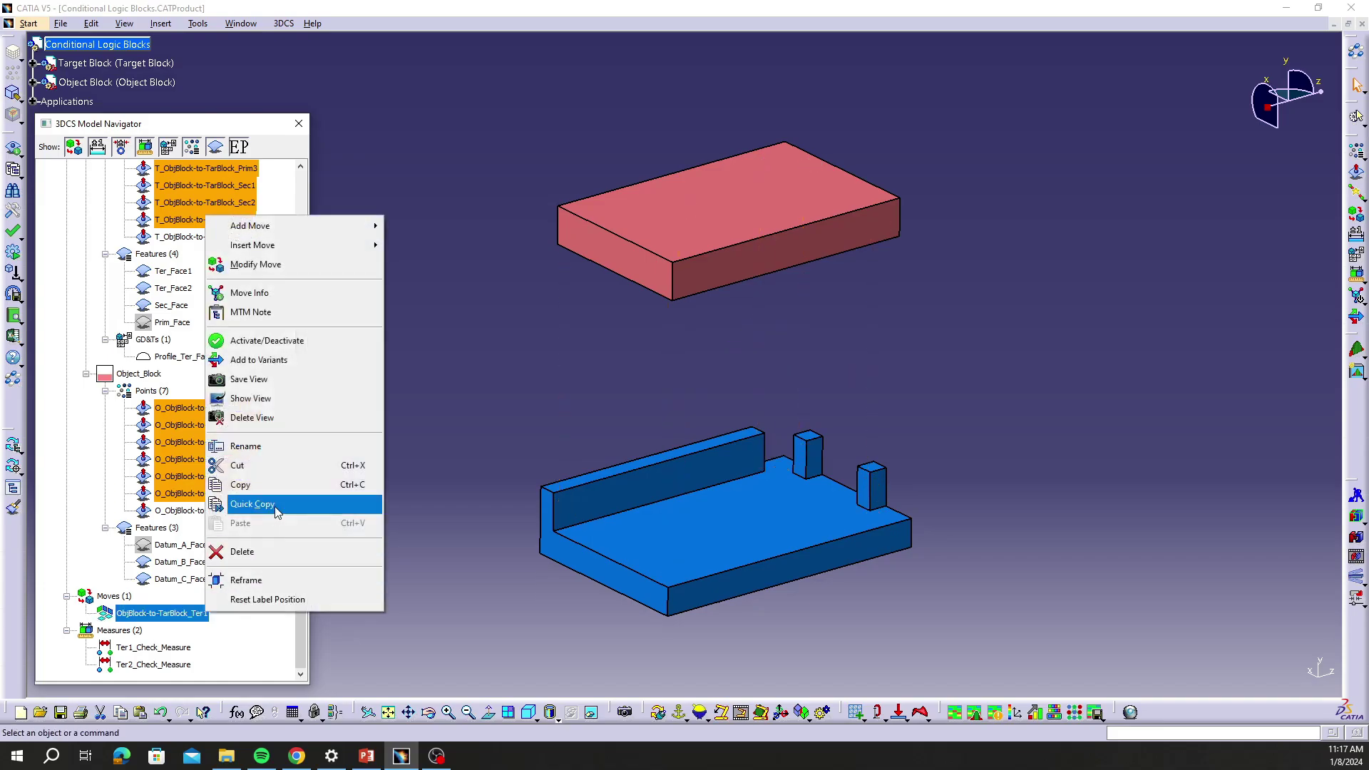
{"action": "left_click", "coordinate": [271, 504]}
{"action": "double_click", "coordinate": [206, 632]}
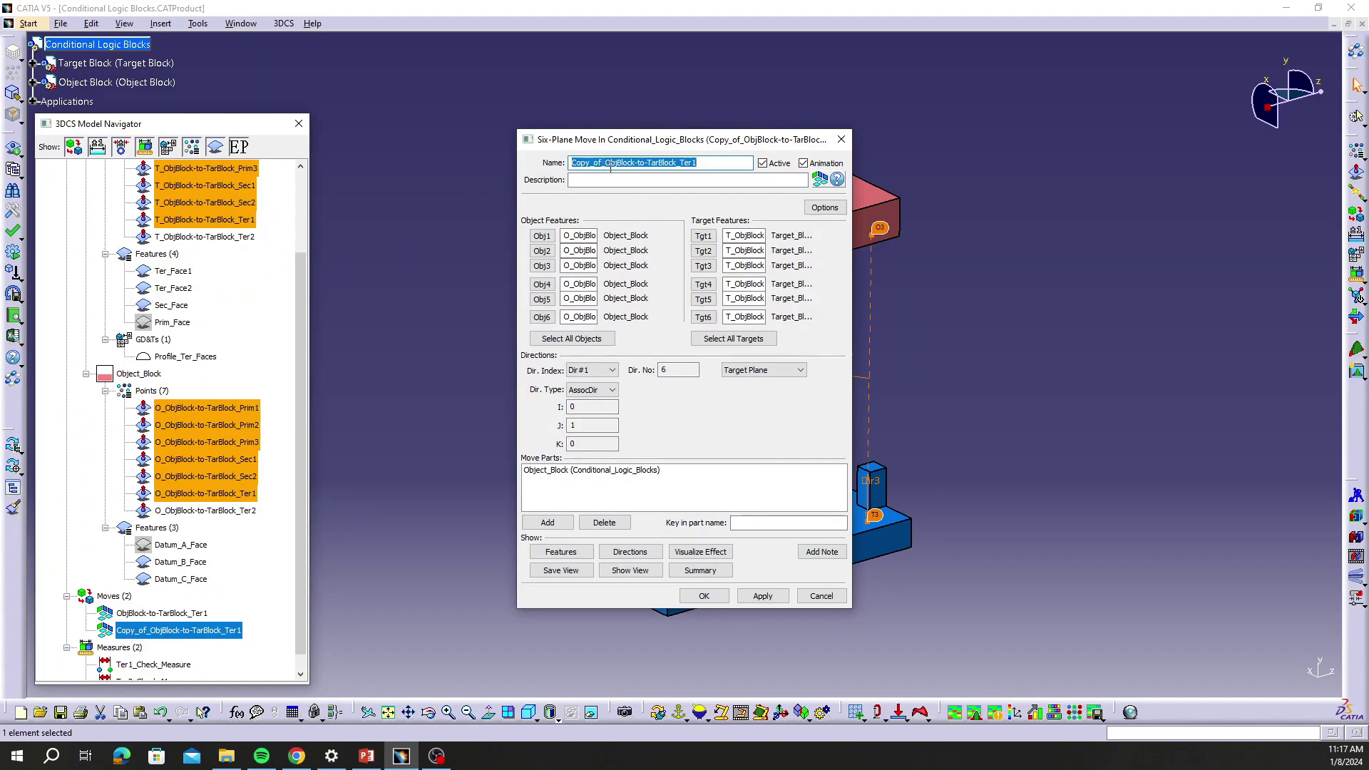
{"action": "left_click_drag", "start_coordinate": [606, 163], "coordinate": [536, 165]}
{"action": "key", "text": "Delete"}
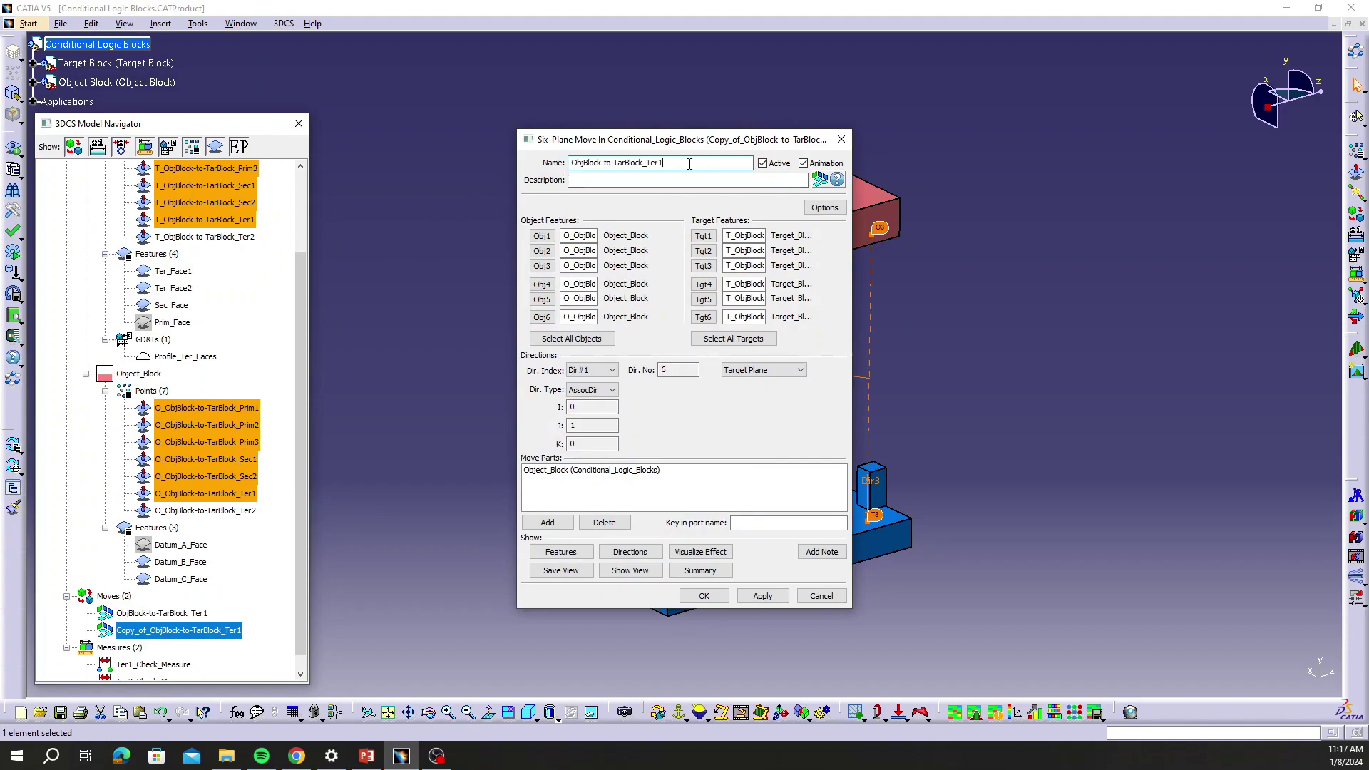
{"action": "key", "text": "BackSpace"}
{"action": "type", "text": "2"}
Set the copied move's sixth object feature to O_ObjBlock-to-TarBlock_Ter2 and its sixth target feature to T_ObjBlock-to-TarBlock_Ter2.
{"action": "scroll", "coordinate": [214, 499], "scroll_direction": "down", "scroll_amount": 1}
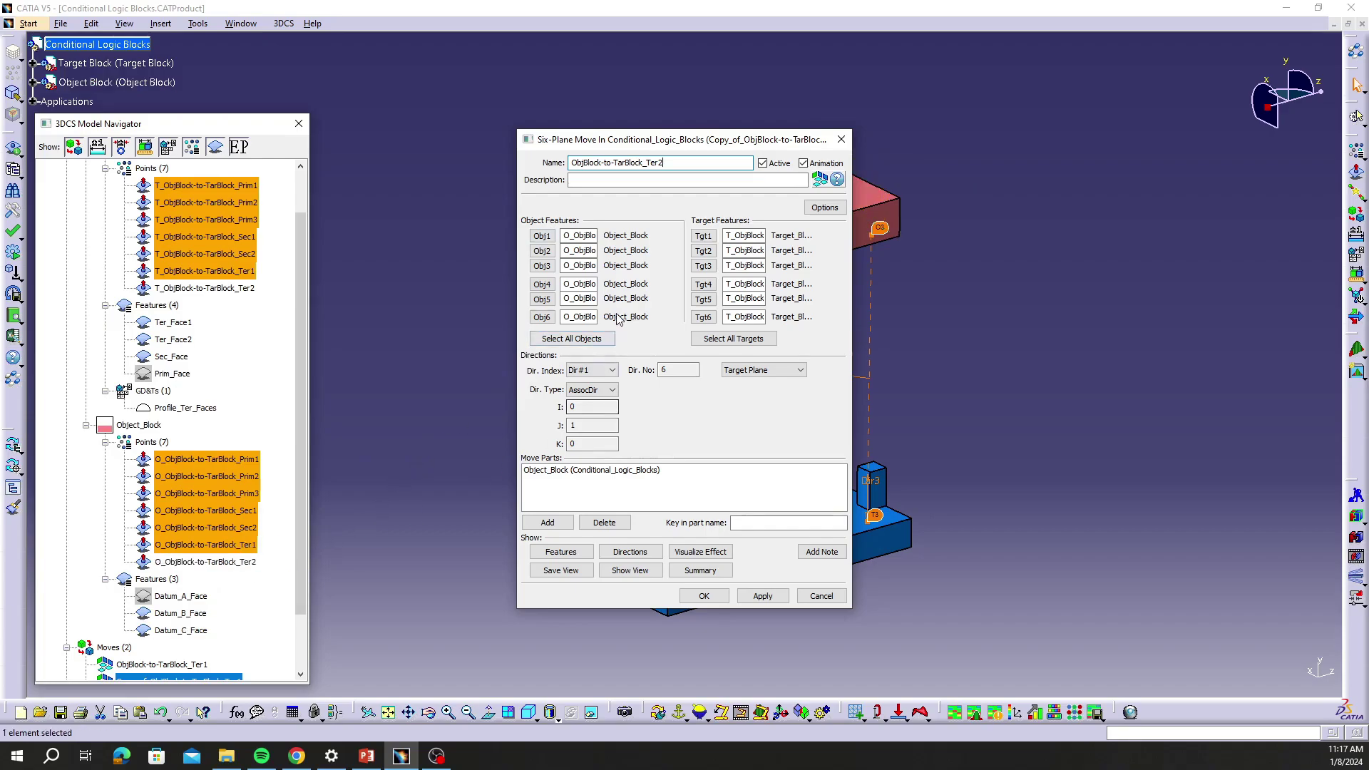
{"action": "left_click", "coordinate": [543, 317]}
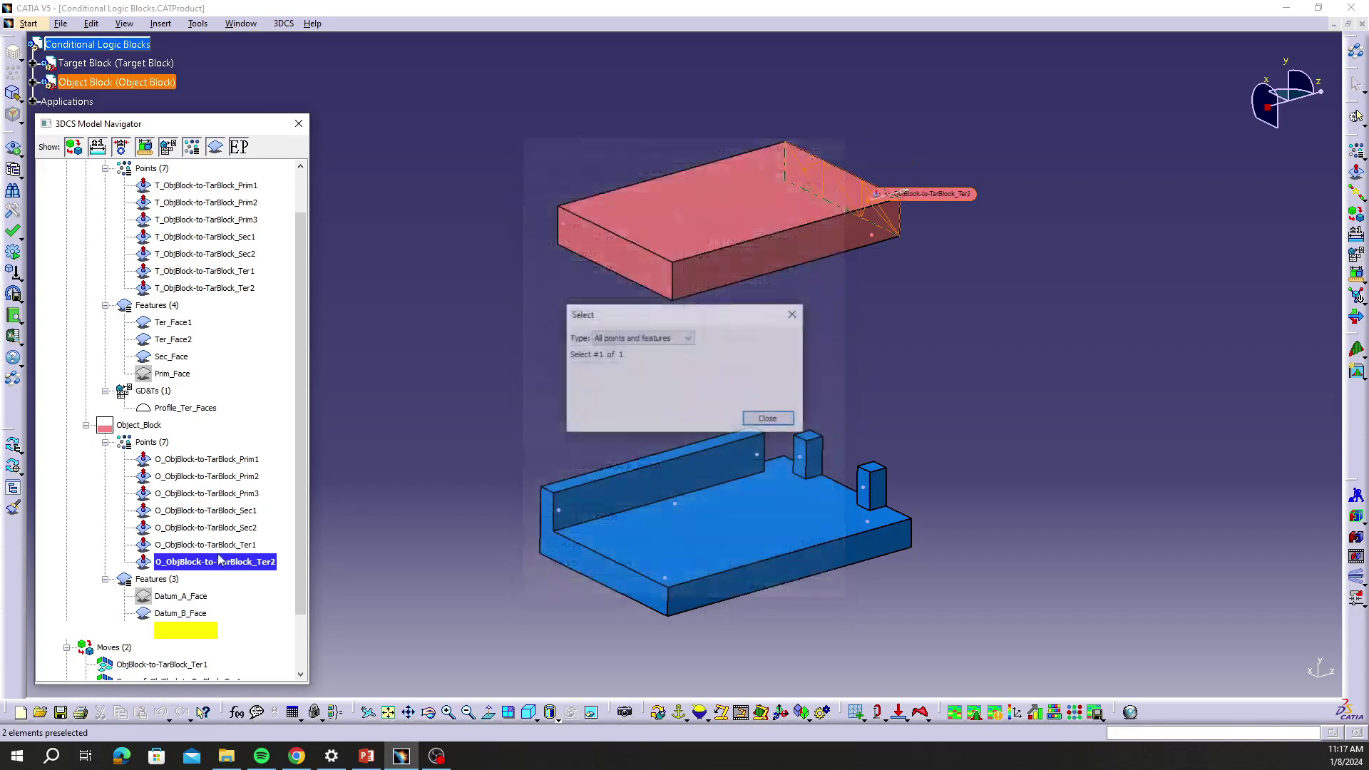
{"action": "left_click", "coordinate": [214, 563]}
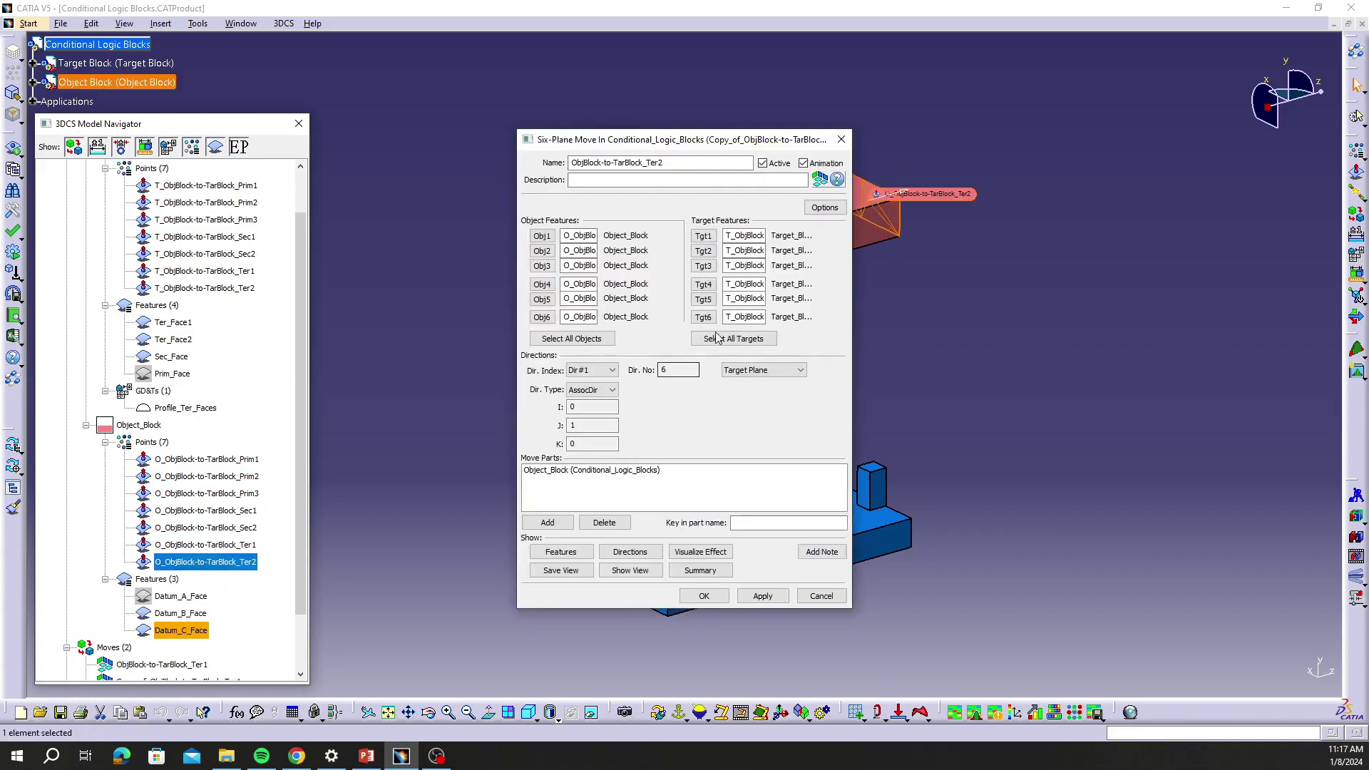
{"action": "left_click", "coordinate": [703, 318]}
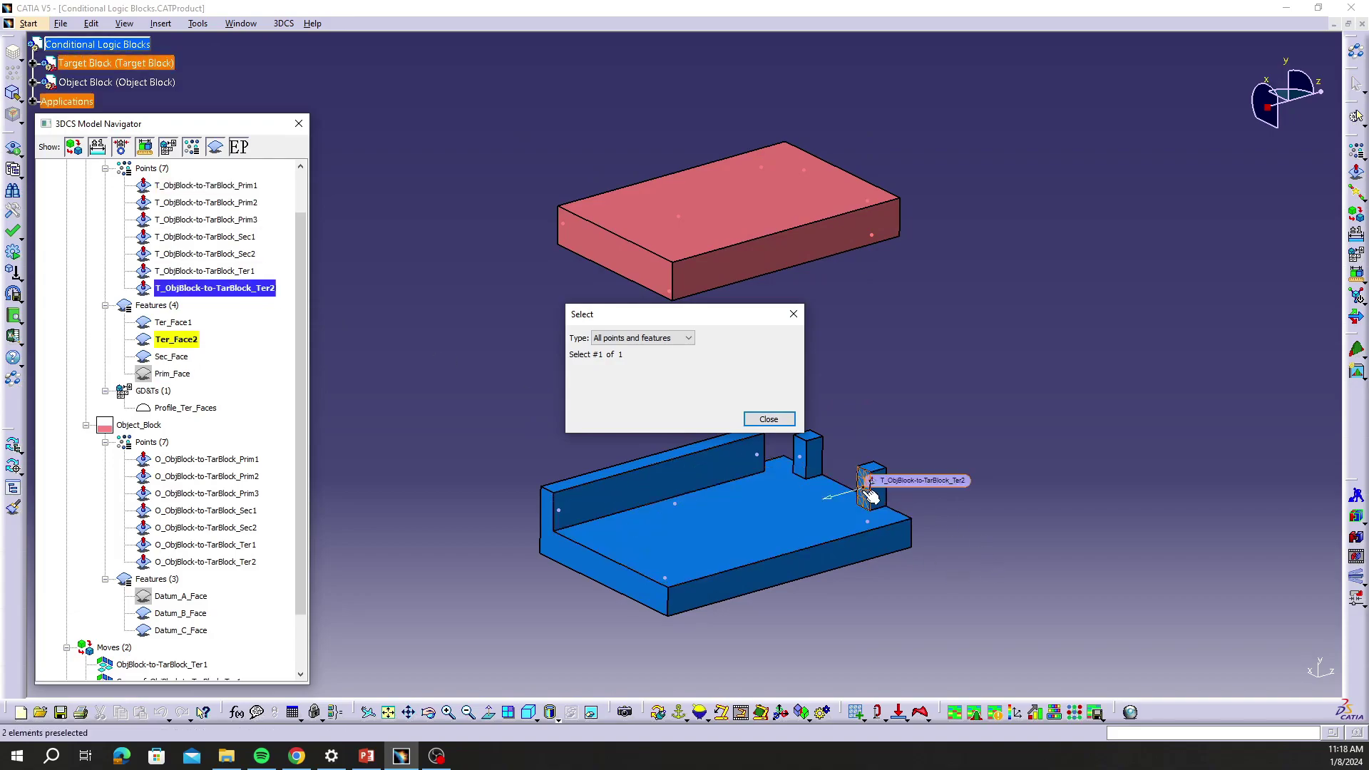
{"action": "left_click", "coordinate": [229, 288]}
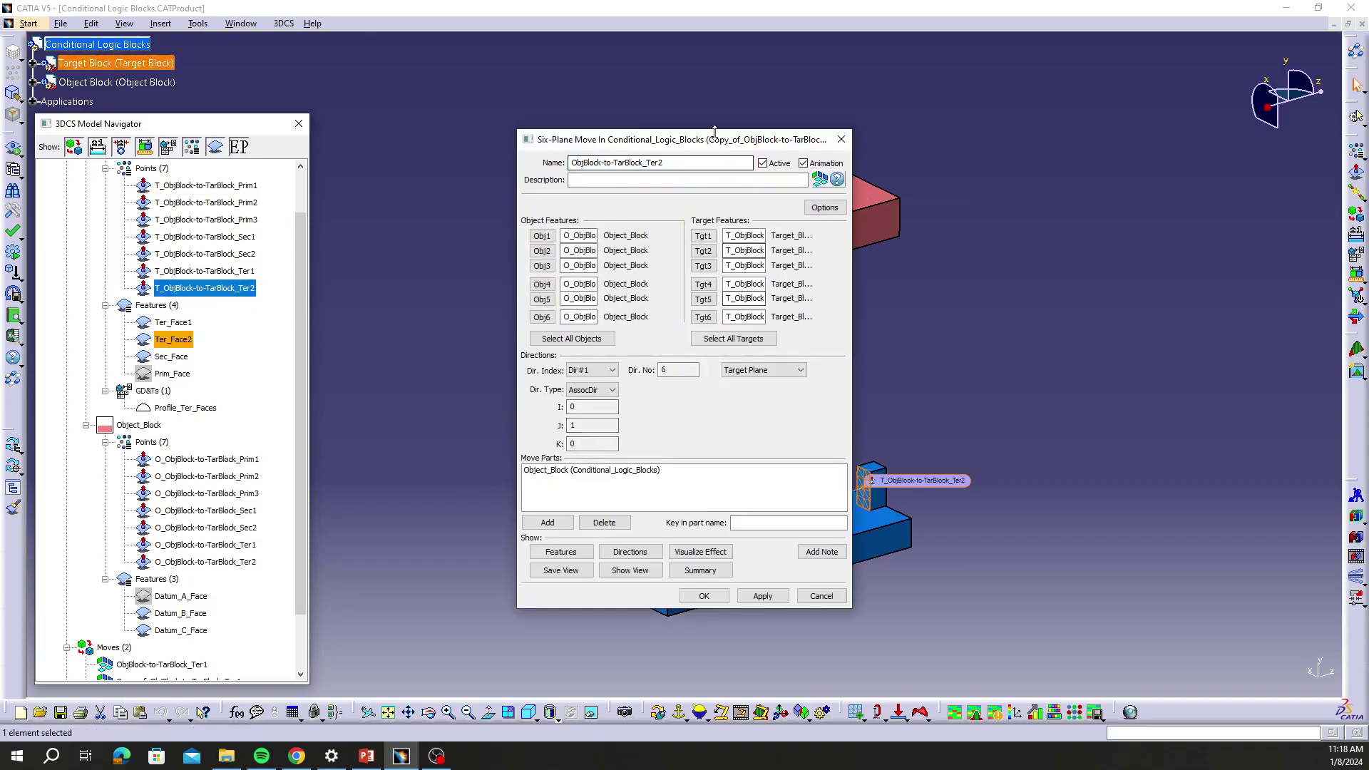
{"action": "left_click_drag", "start_coordinate": [714, 131], "coordinate": [579, 120]}
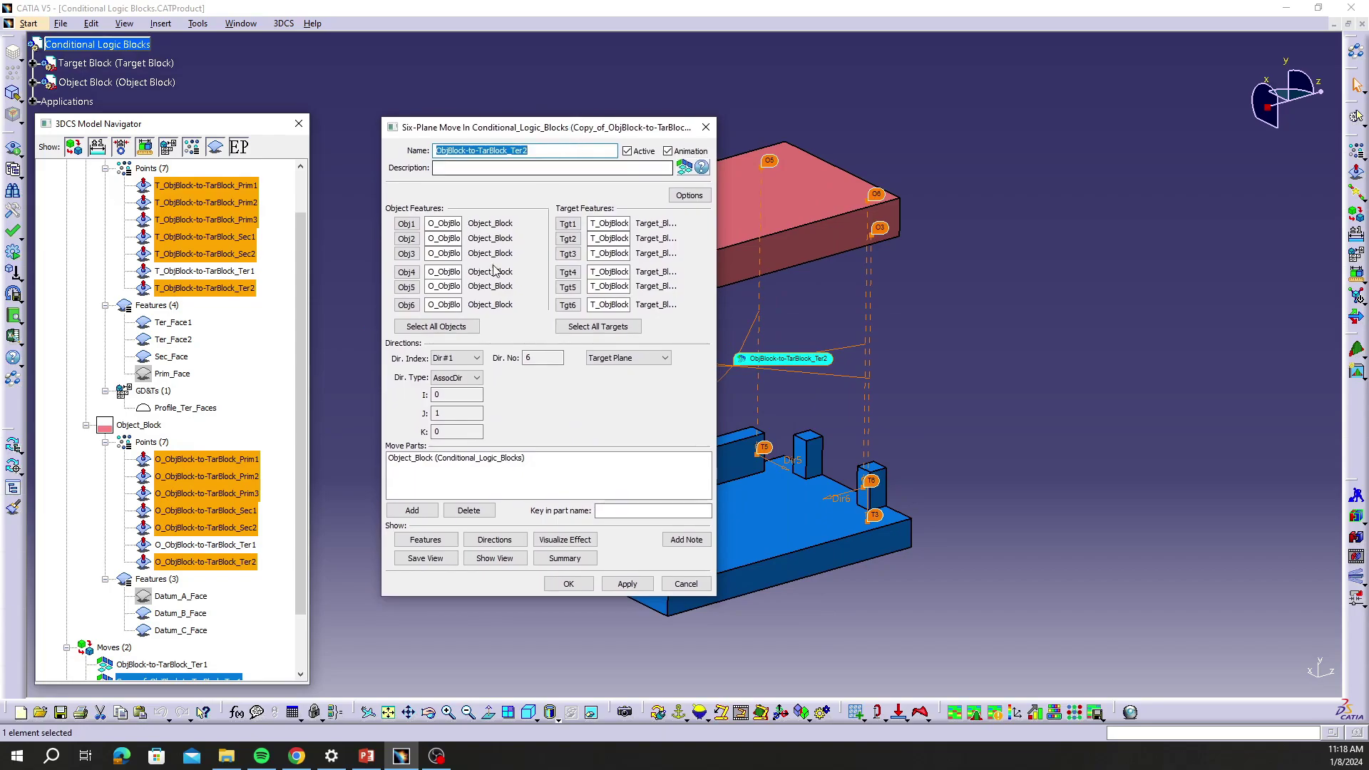
In the move options, assign Ter2_Check_Measure from the model tree as the conditional logic condition.
{"action": "scroll", "coordinate": [243, 361], "scroll_direction": "down", "scroll_amount": 2}
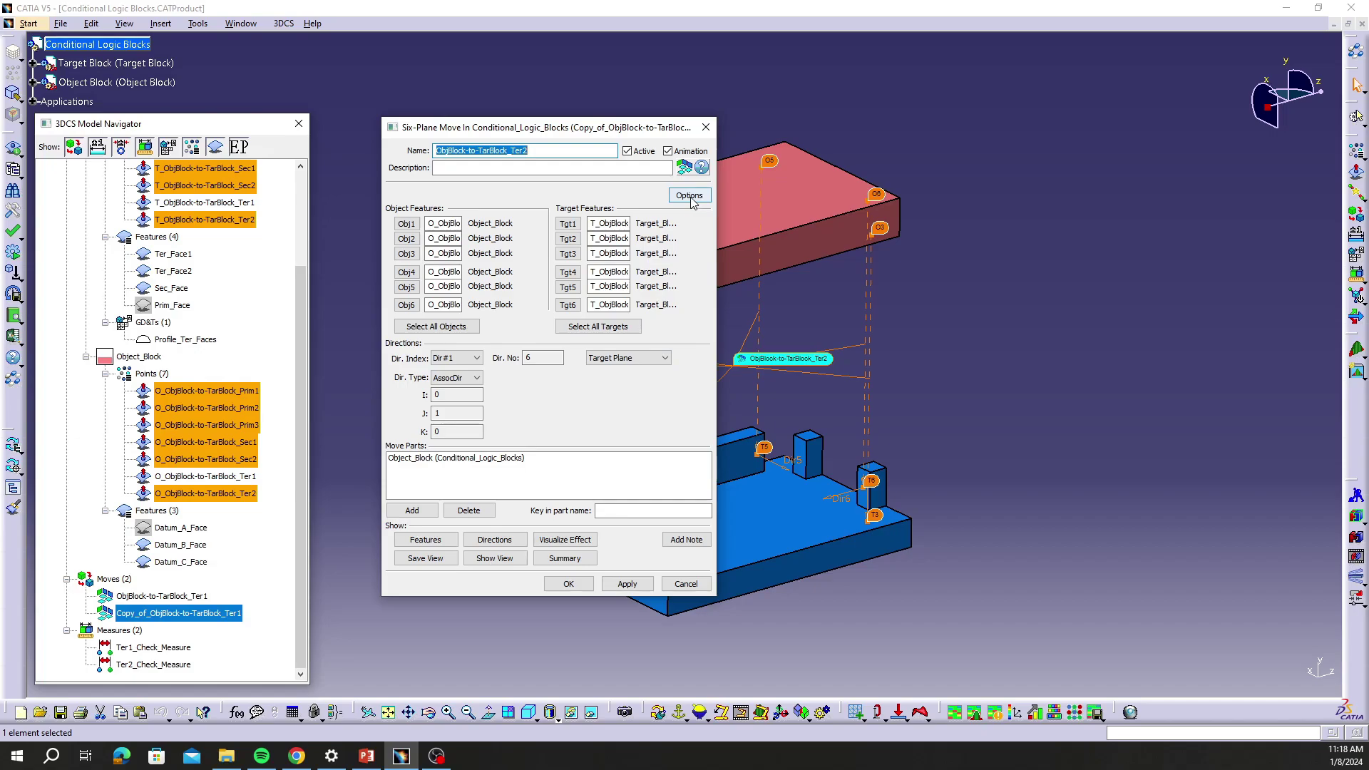
{"action": "left_click", "coordinate": [689, 196]}
{"action": "left_click_drag", "start_coordinate": [690, 190], "coordinate": [617, 76]}
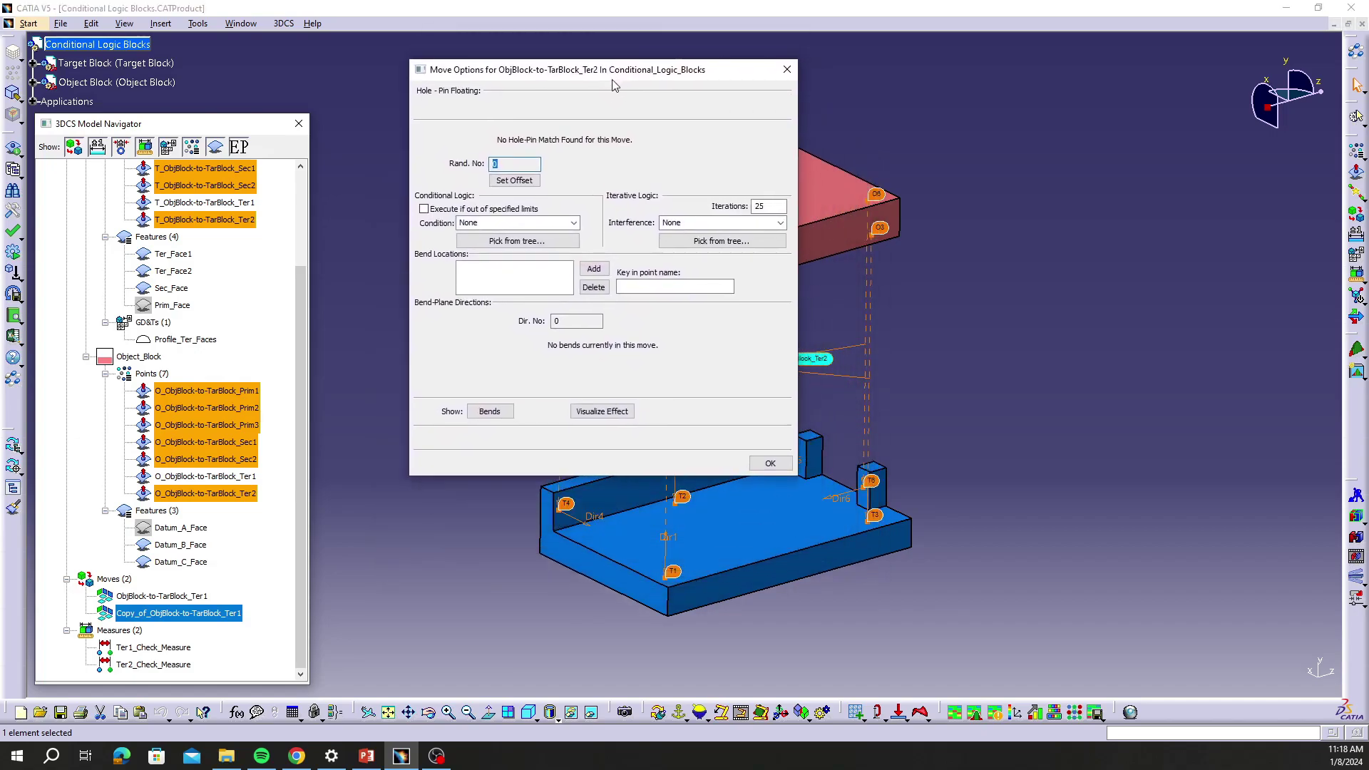
{"action": "left_click", "coordinate": [574, 223]}
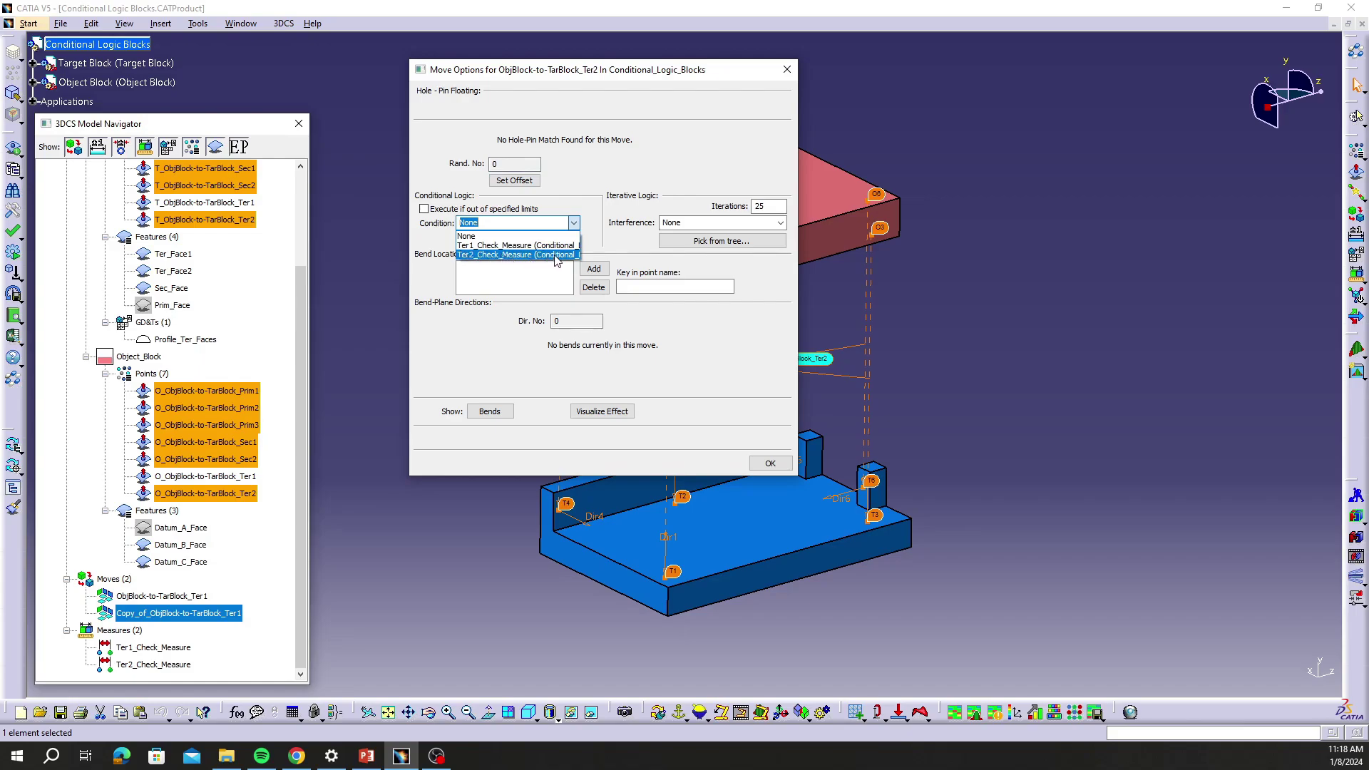
{"action": "left_click", "coordinate": [590, 245]}
{"action": "left_click", "coordinate": [526, 246]}
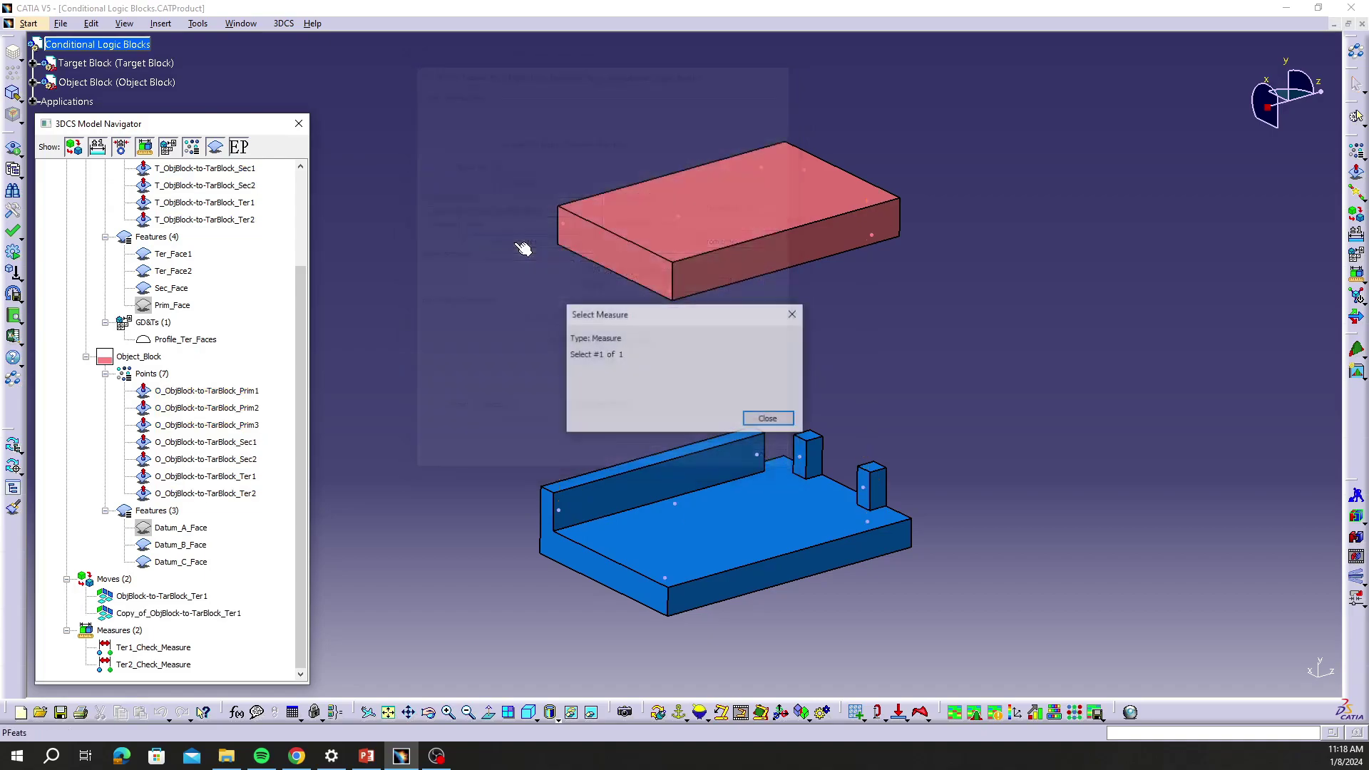
{"action": "left_click", "coordinate": [154, 665]}
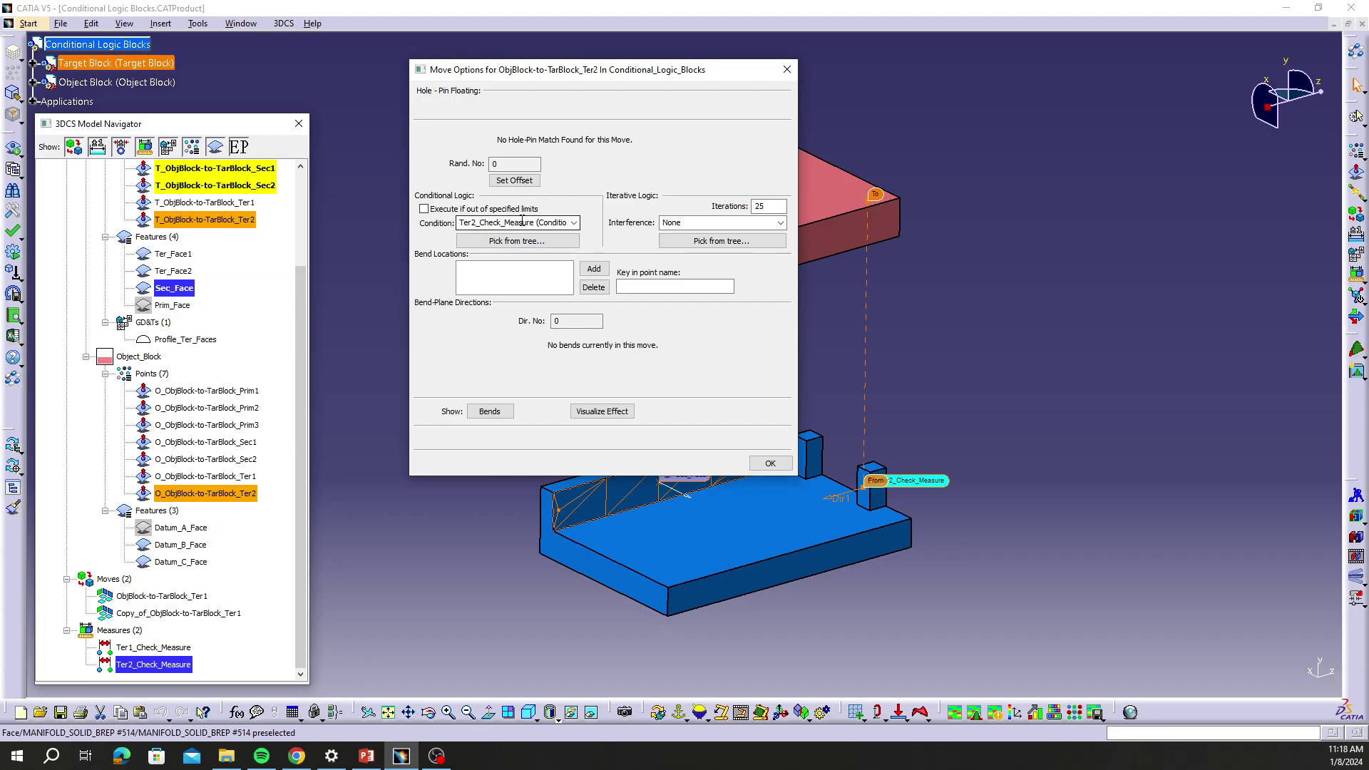
Enable execution if out of specified limits for the condition and save the ObjBlock-to-TarBlock_Ter2 move.
{"action": "left_click", "coordinate": [424, 209]}
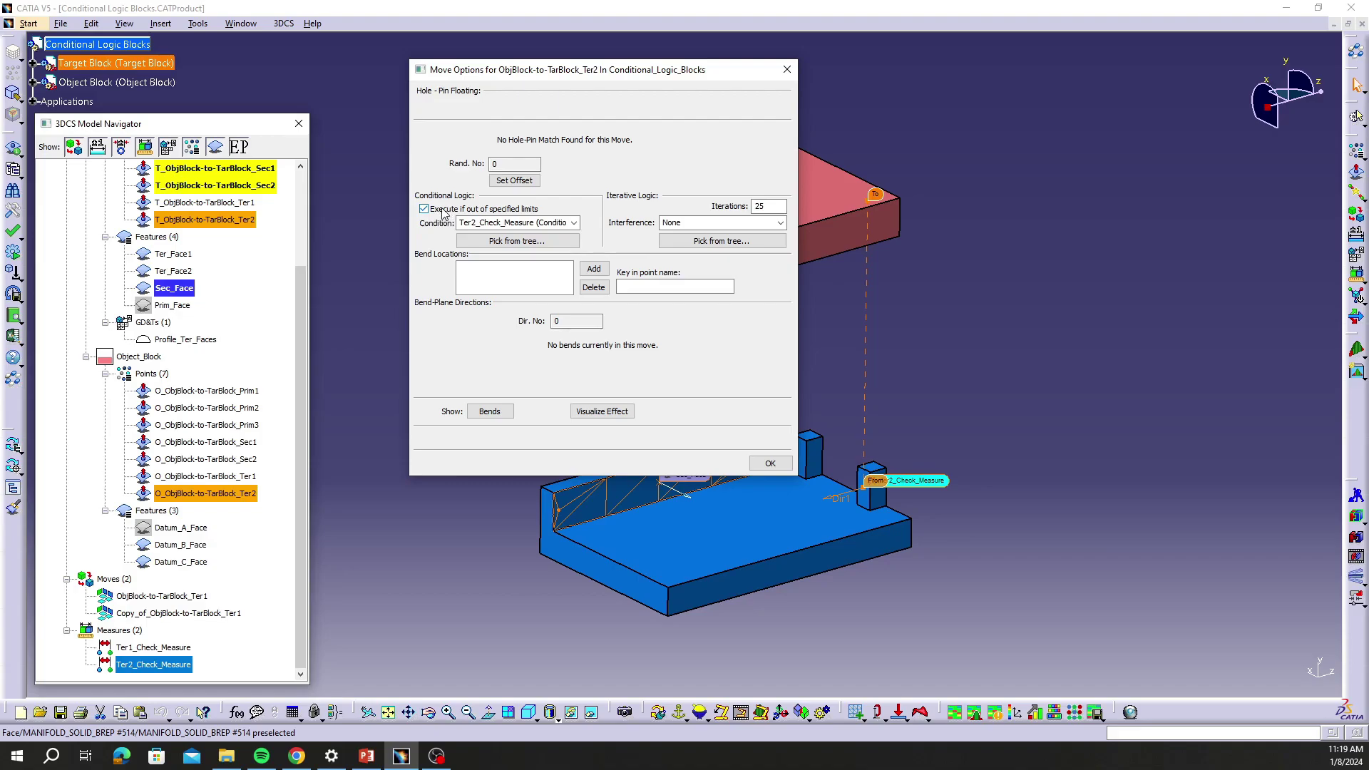
{"action": "left_click", "coordinate": [770, 463]}
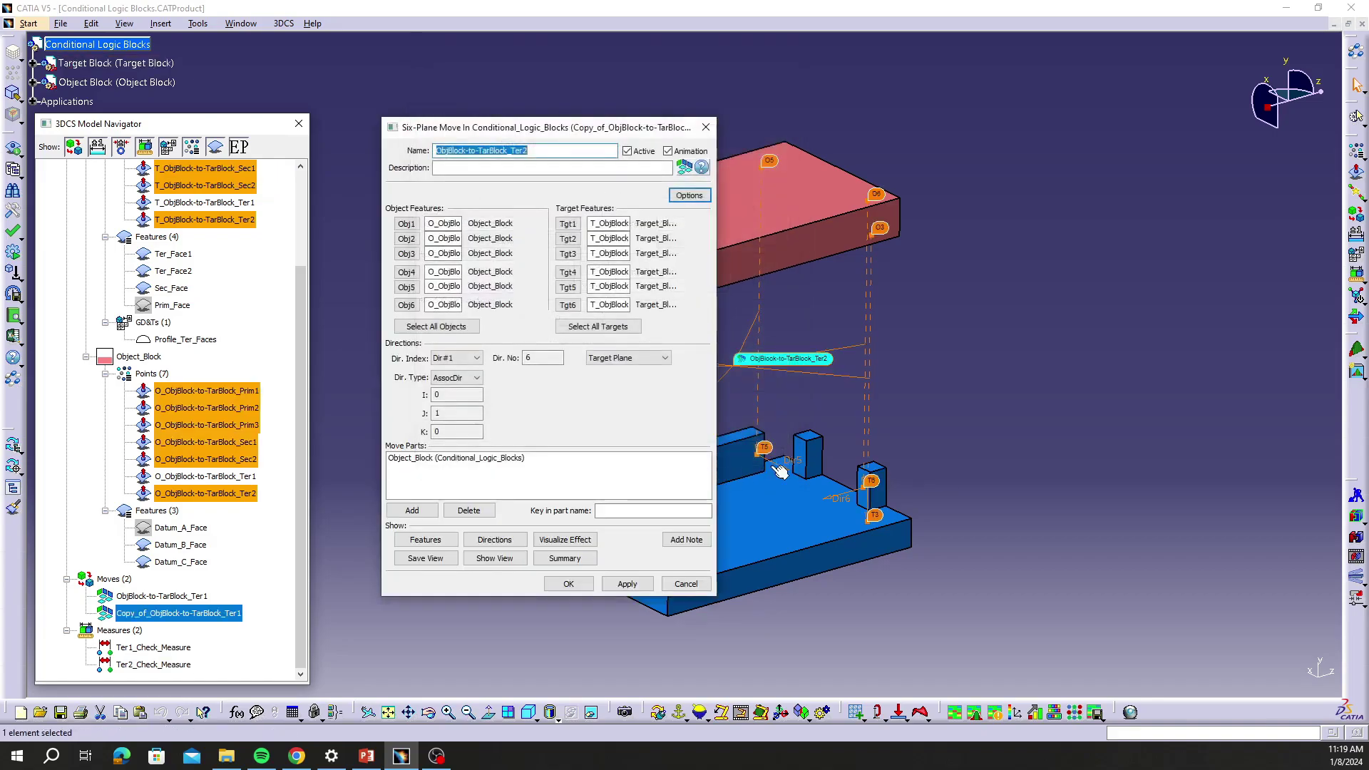
{"action": "left_click", "coordinate": [627, 584]}
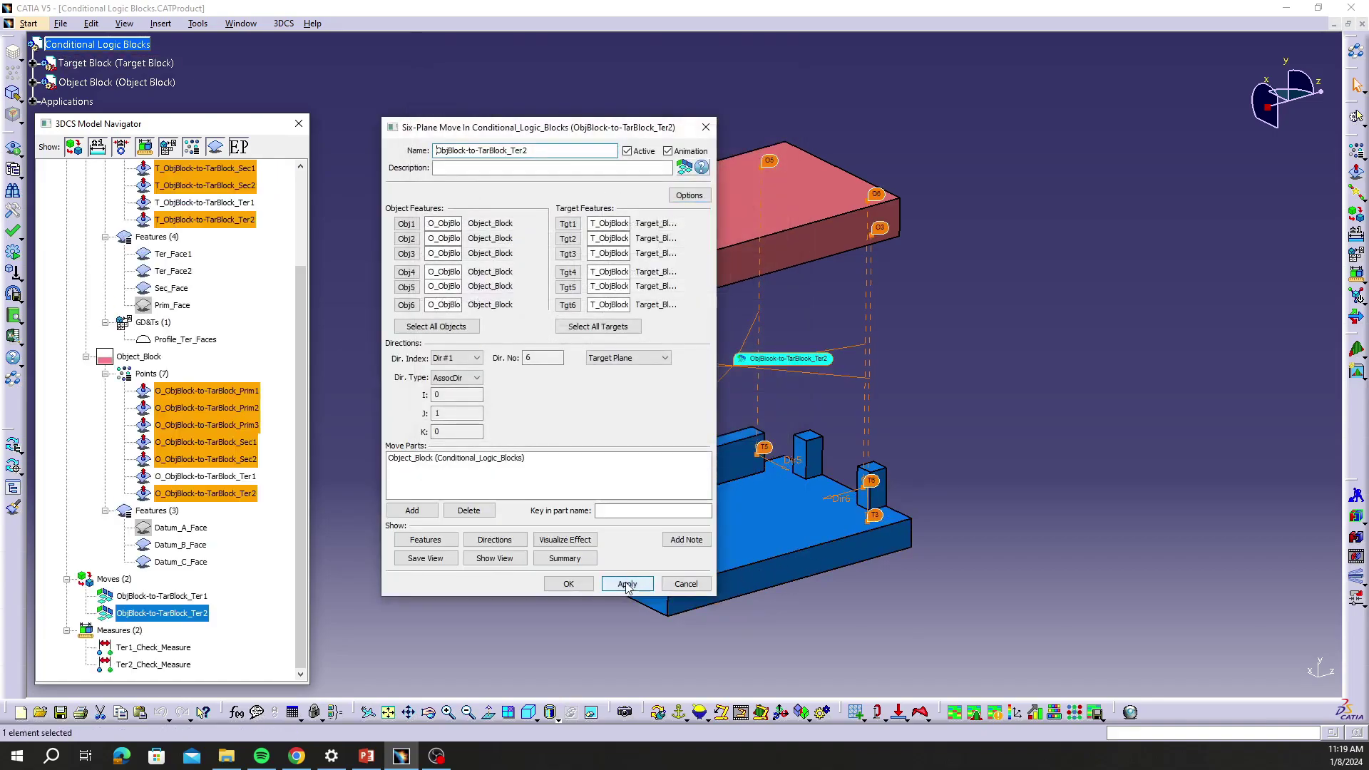
{"action": "left_click", "coordinate": [568, 584]}
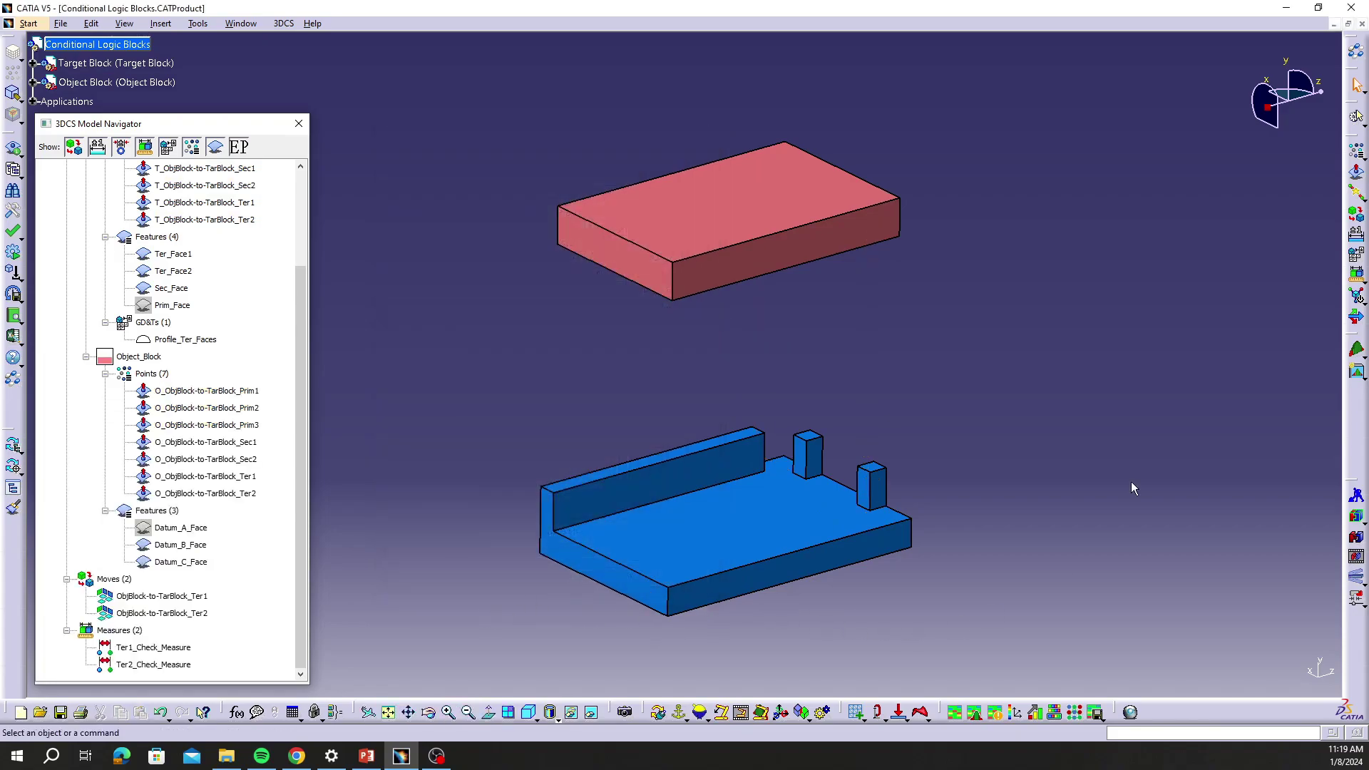
Nominally build the assembly and run the Monte Carlo and contributor analyses, overwriting the existing result files.
{"action": "left_click", "coordinate": [14, 444]}
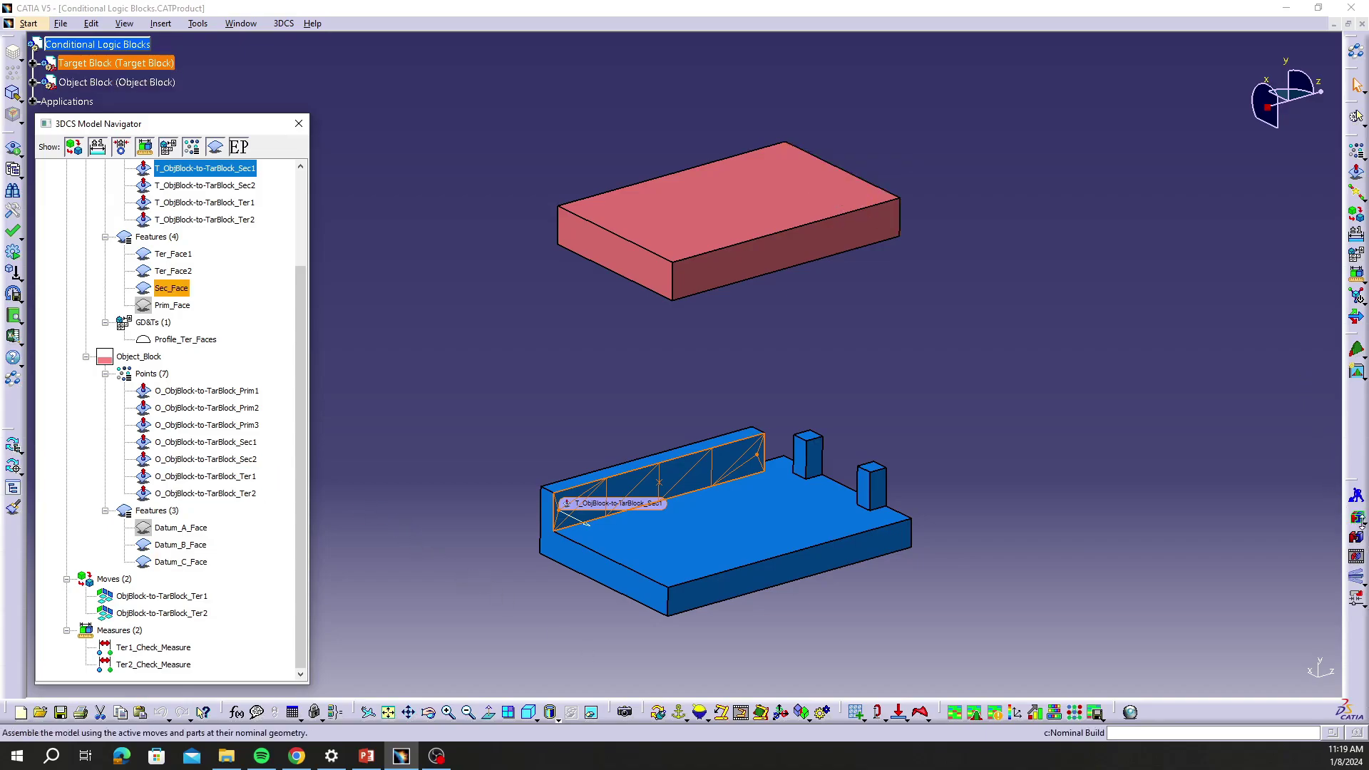
{"action": "left_click", "coordinate": [1358, 525]}
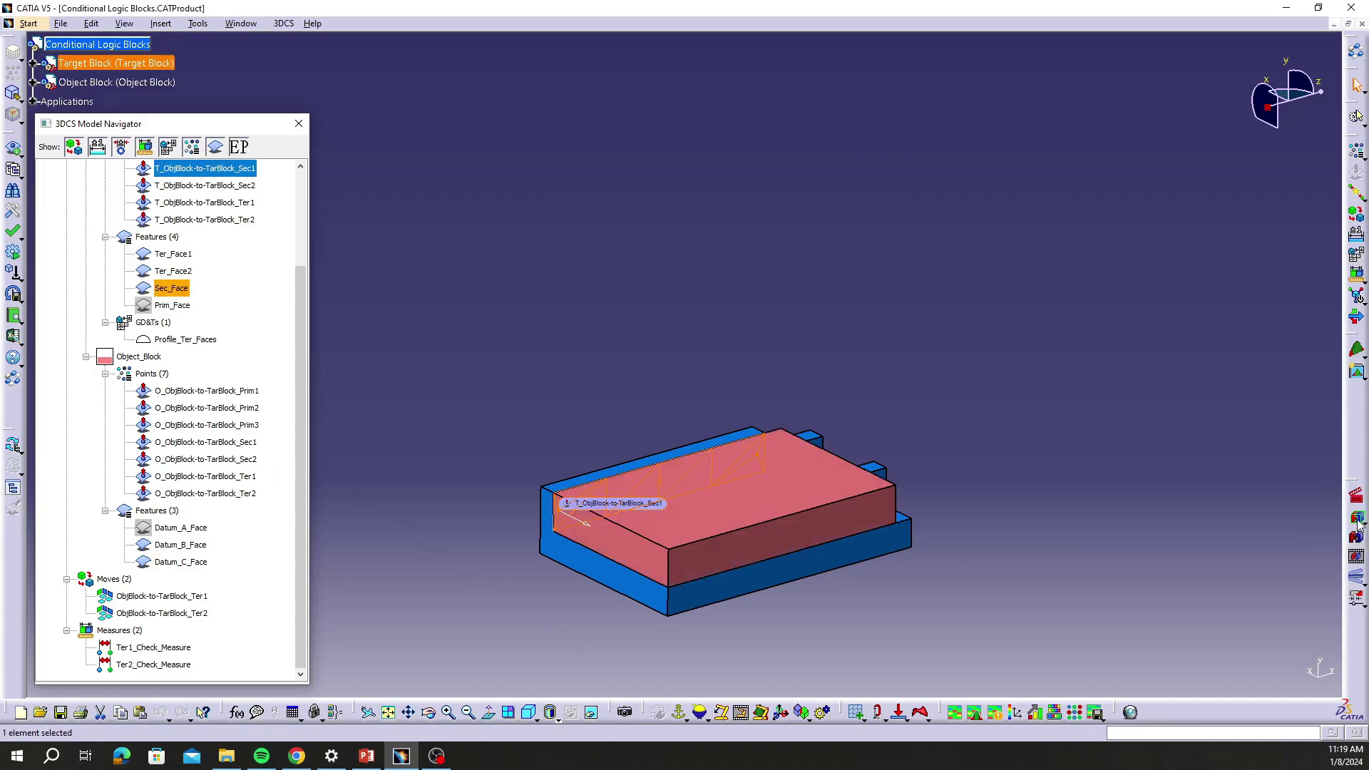
{"action": "left_click", "coordinate": [1357, 349]}
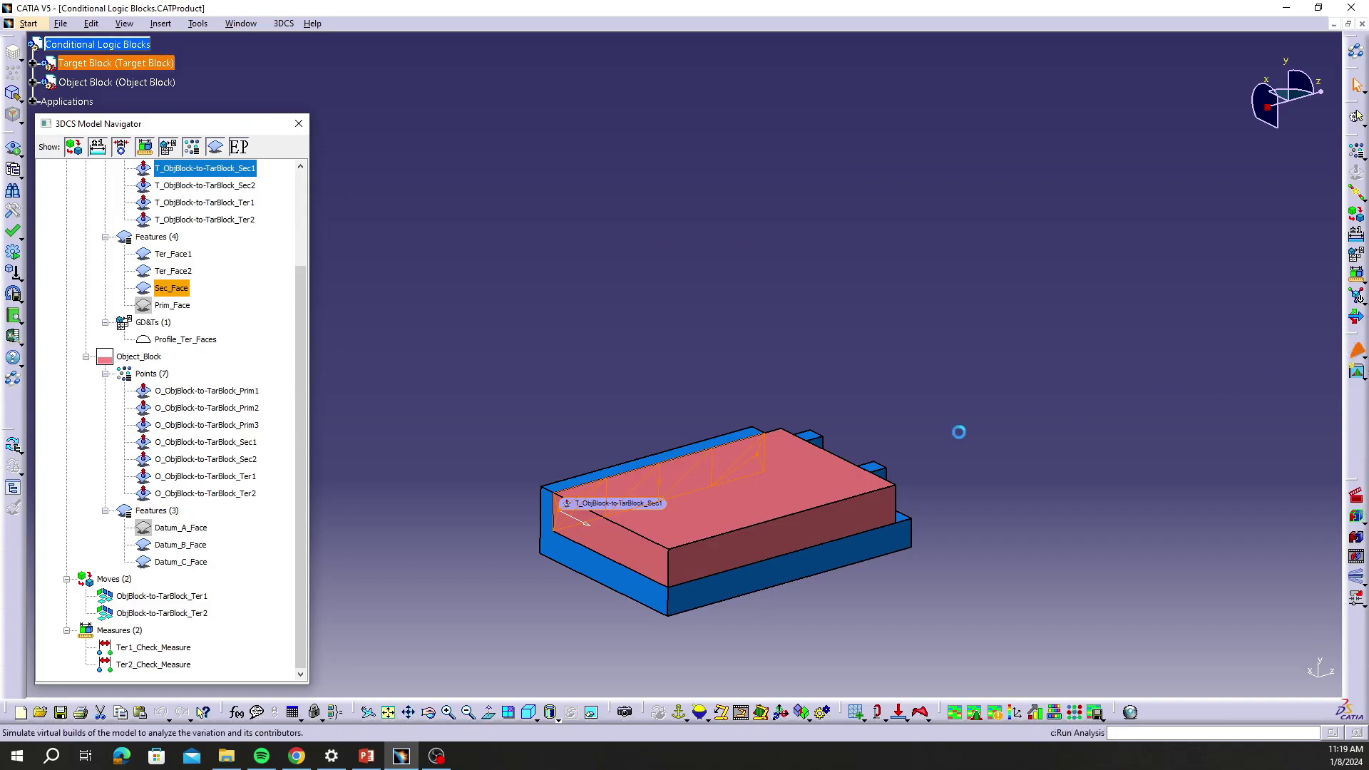
{"action": "left_click", "coordinate": [804, 478]}
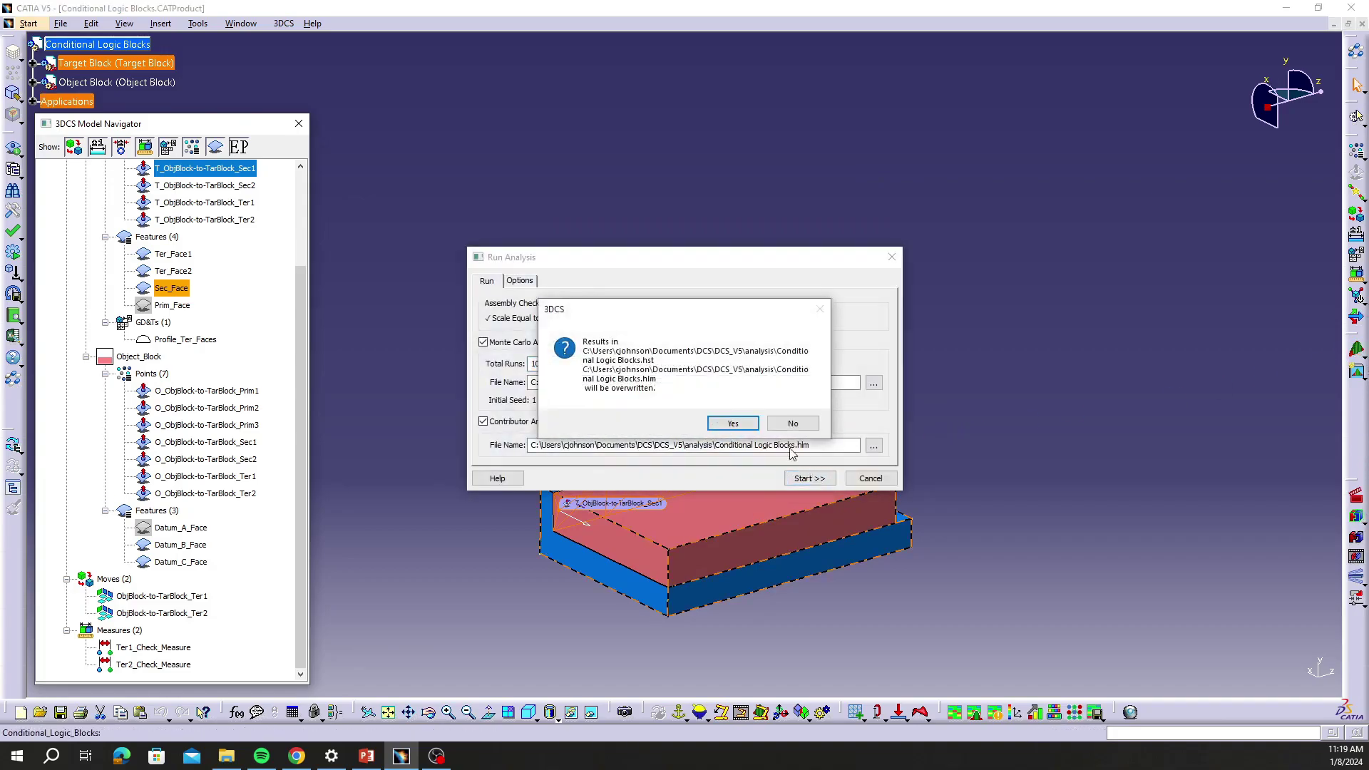
{"action": "left_click", "coordinate": [732, 424]}
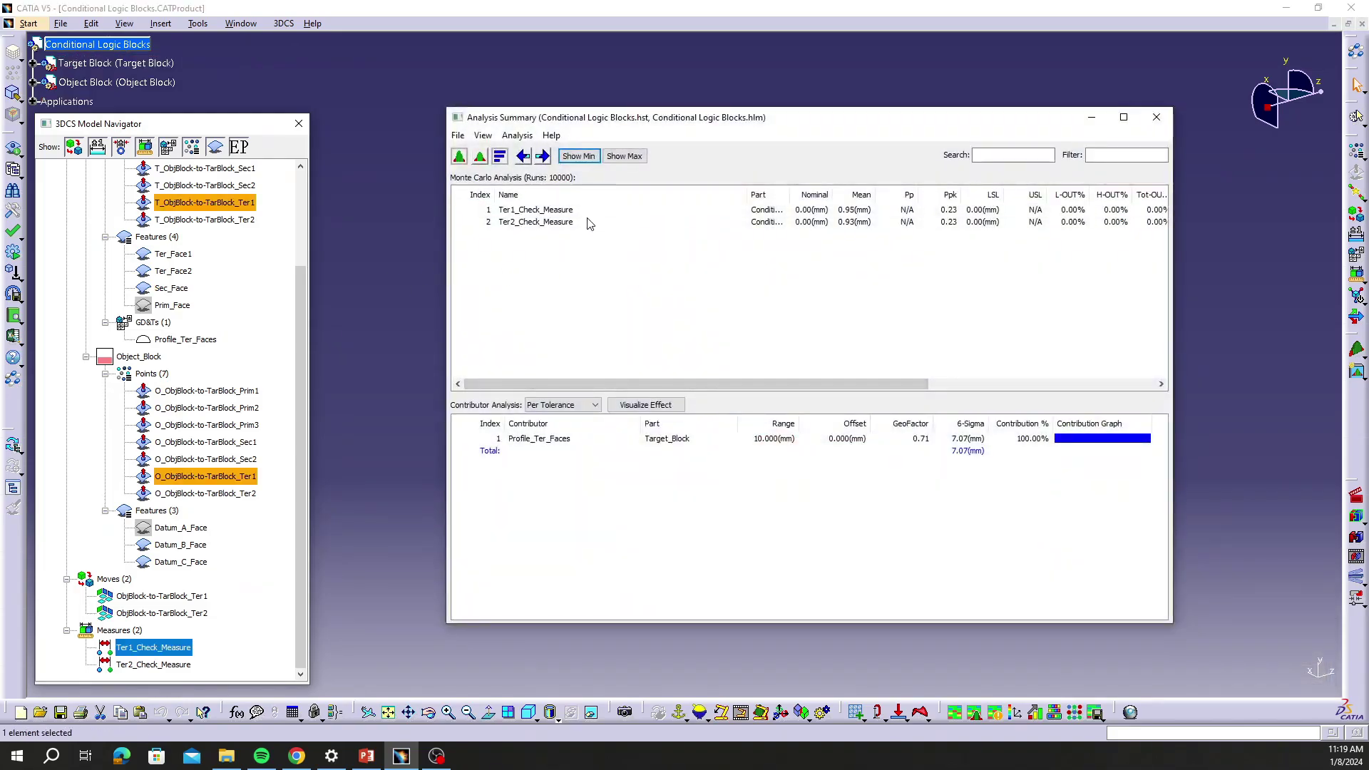
Examine the Monte Carlo histogram and contributors for Ter2_Check_Measure, and close the analysis results.
{"action": "double_click", "coordinate": [590, 222]}
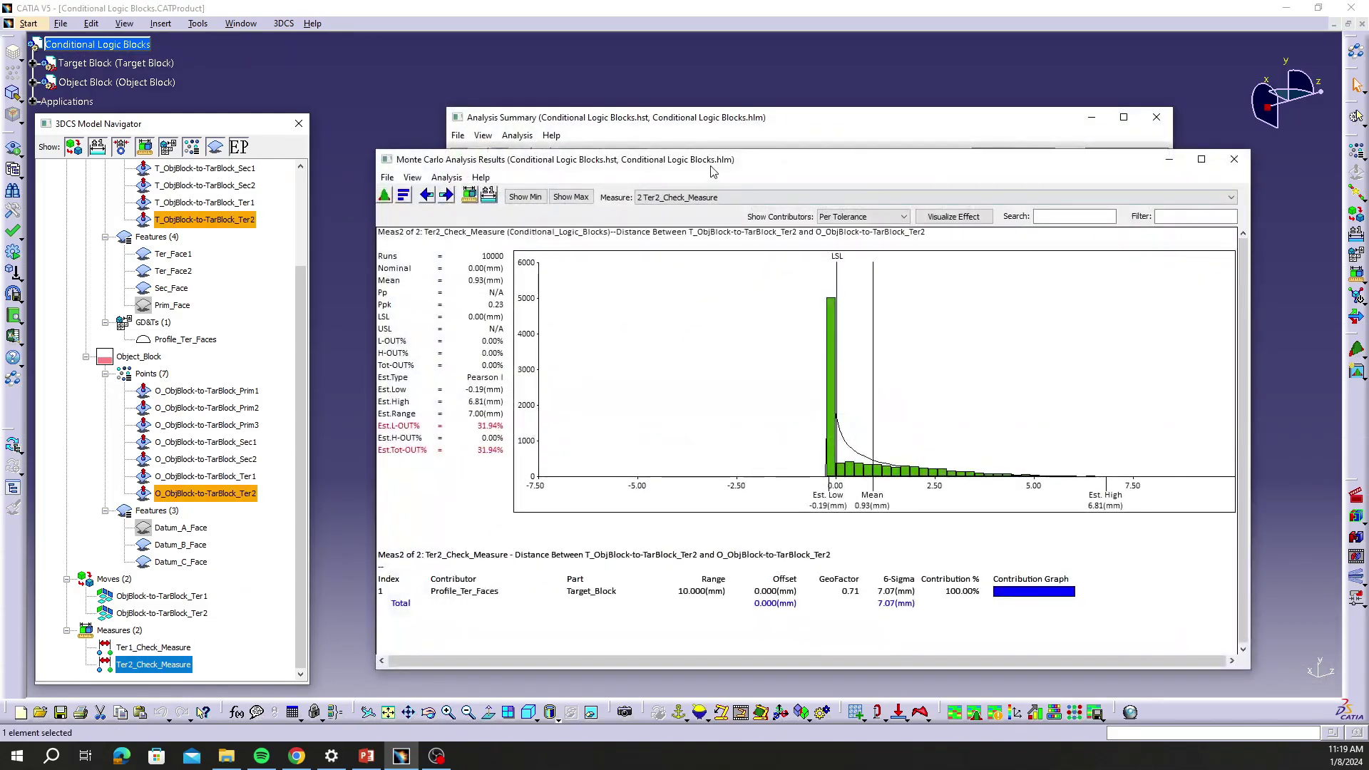
{"action": "left_click_drag", "start_coordinate": [710, 169], "coordinate": [669, 138]}
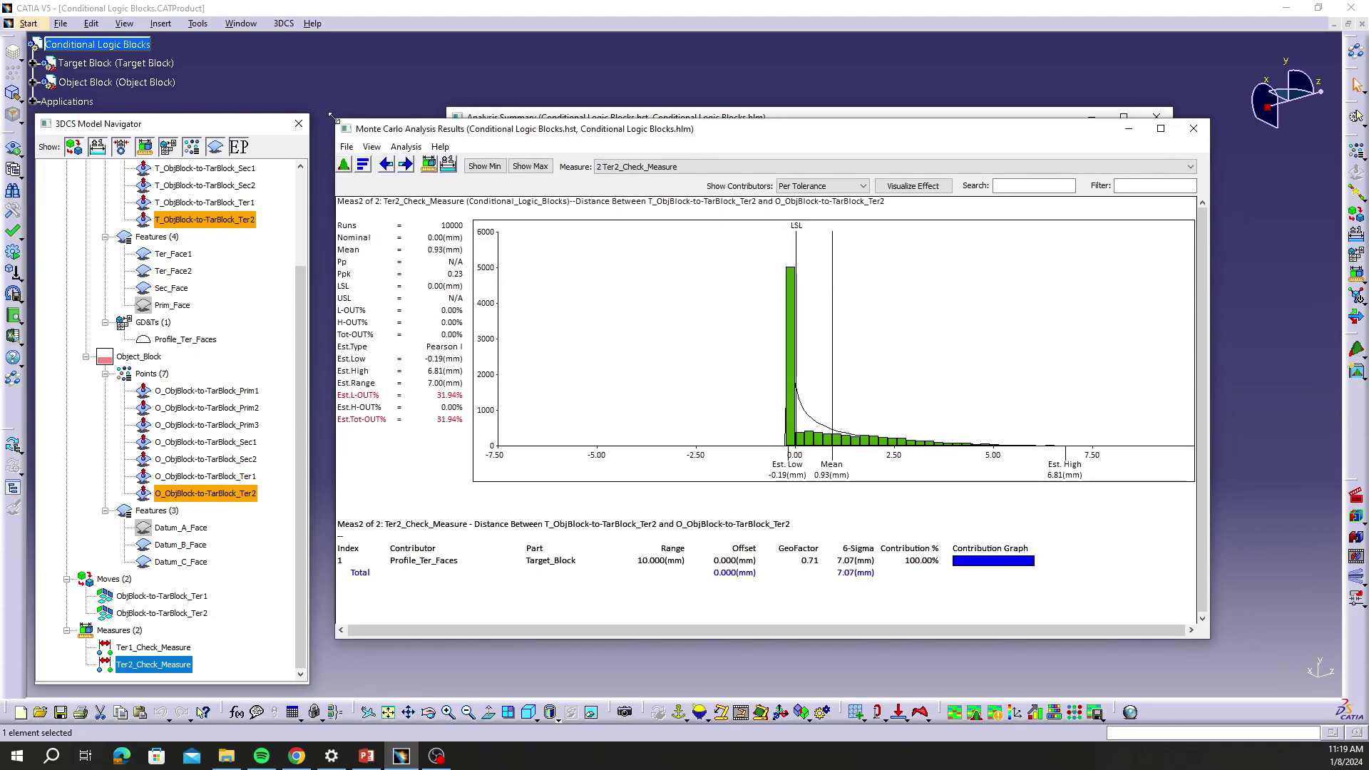
{"action": "left_click_drag", "start_coordinate": [331, 116], "coordinate": [269, 78]}
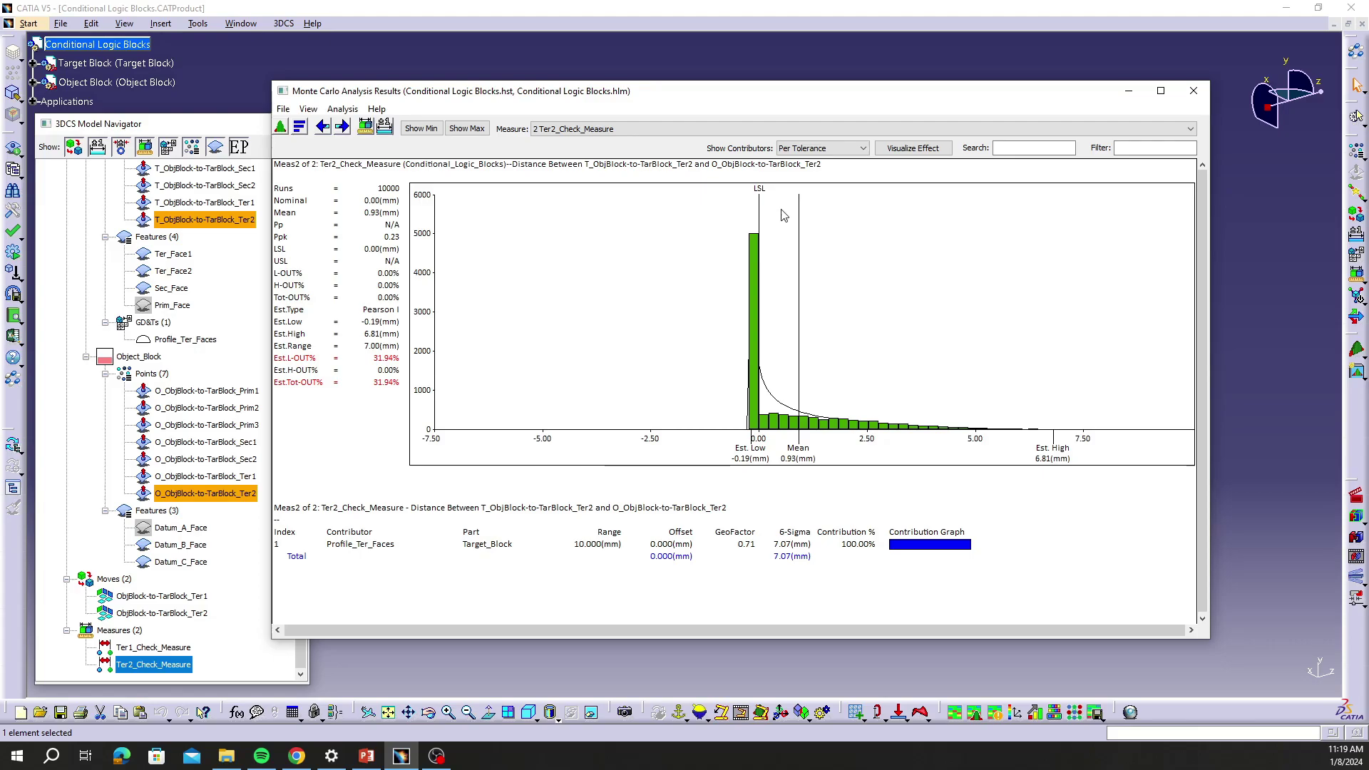
{"action": "left_click", "coordinate": [1194, 101]}
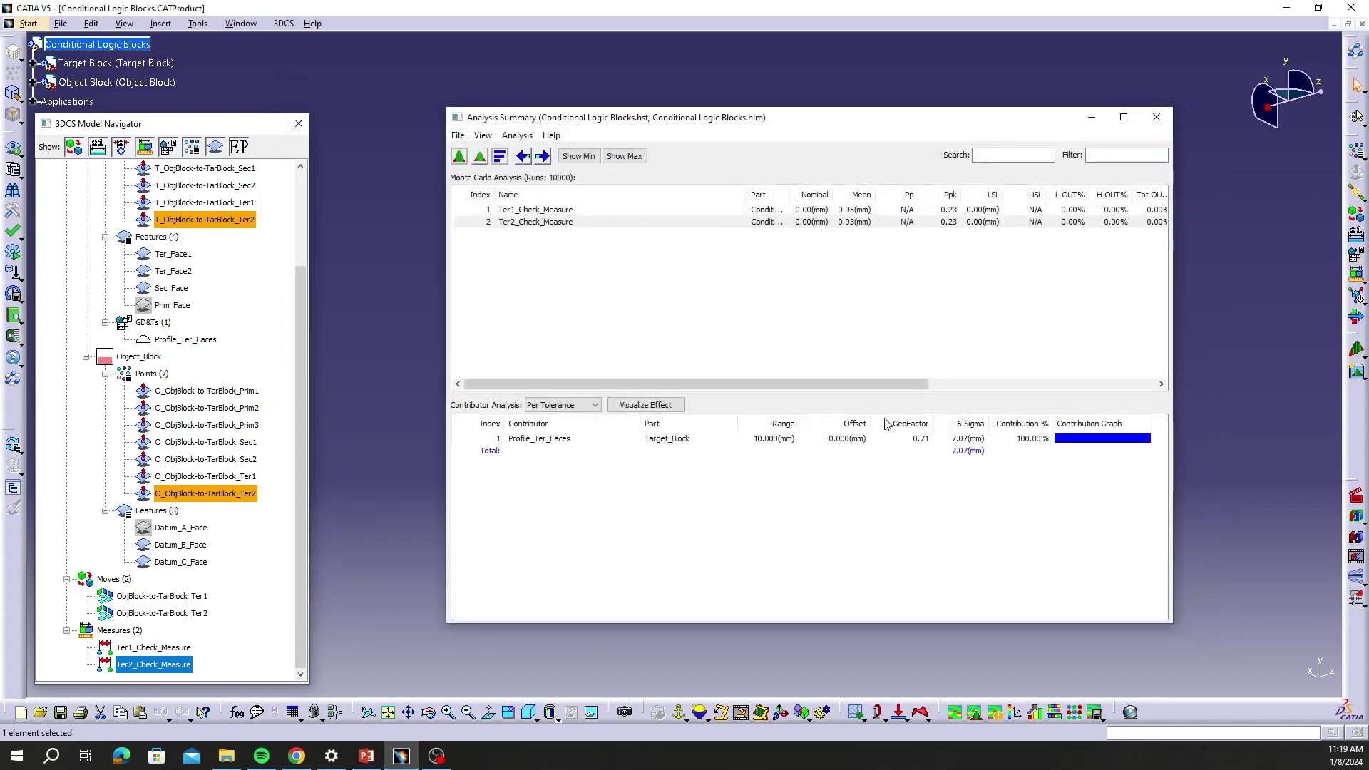
{"action": "left_click", "coordinate": [1175, 107]}
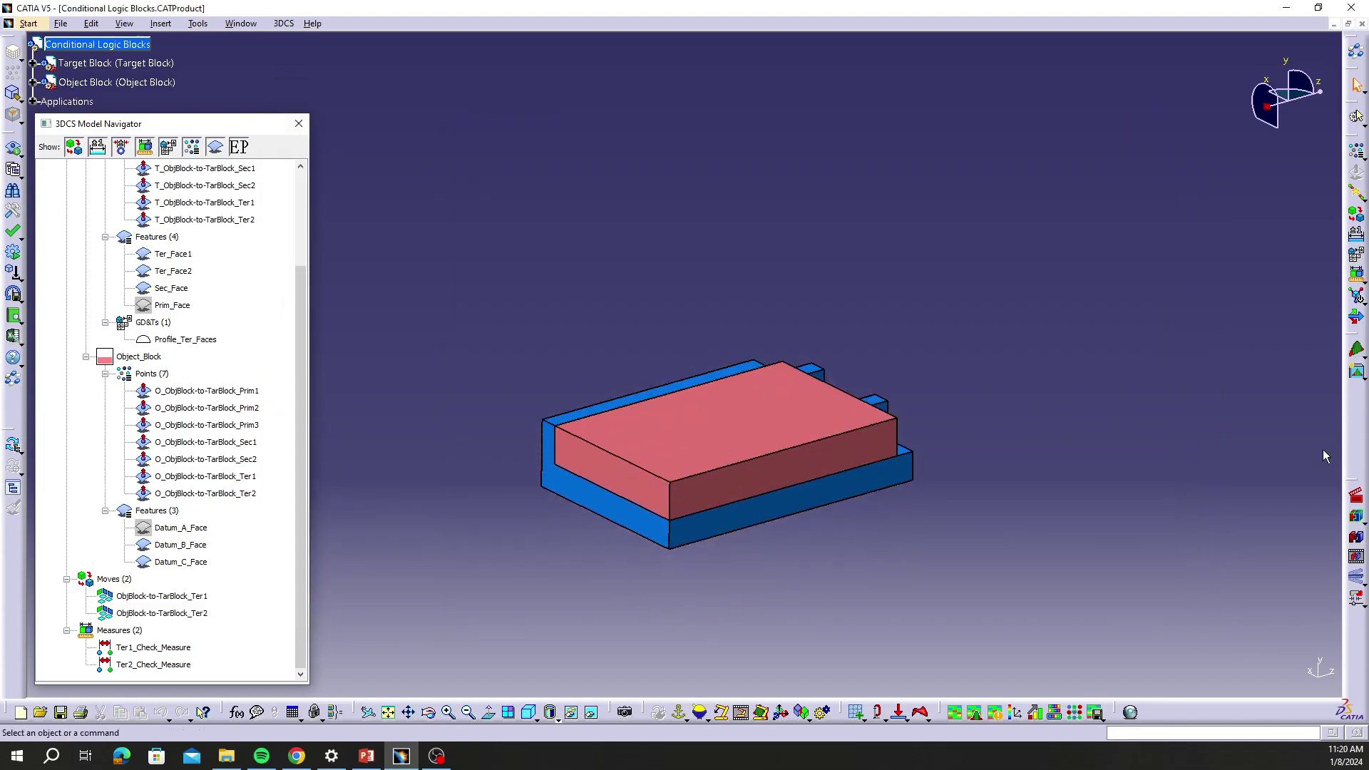
Separate the two blocks and inspect Ter_Face1 and Ter_Face2 on the target block's posts.
{"action": "left_click", "coordinate": [1356, 537]}
{"action": "middle_click_drag", "start_coordinate": [661, 436], "coordinate": [627, 391]}
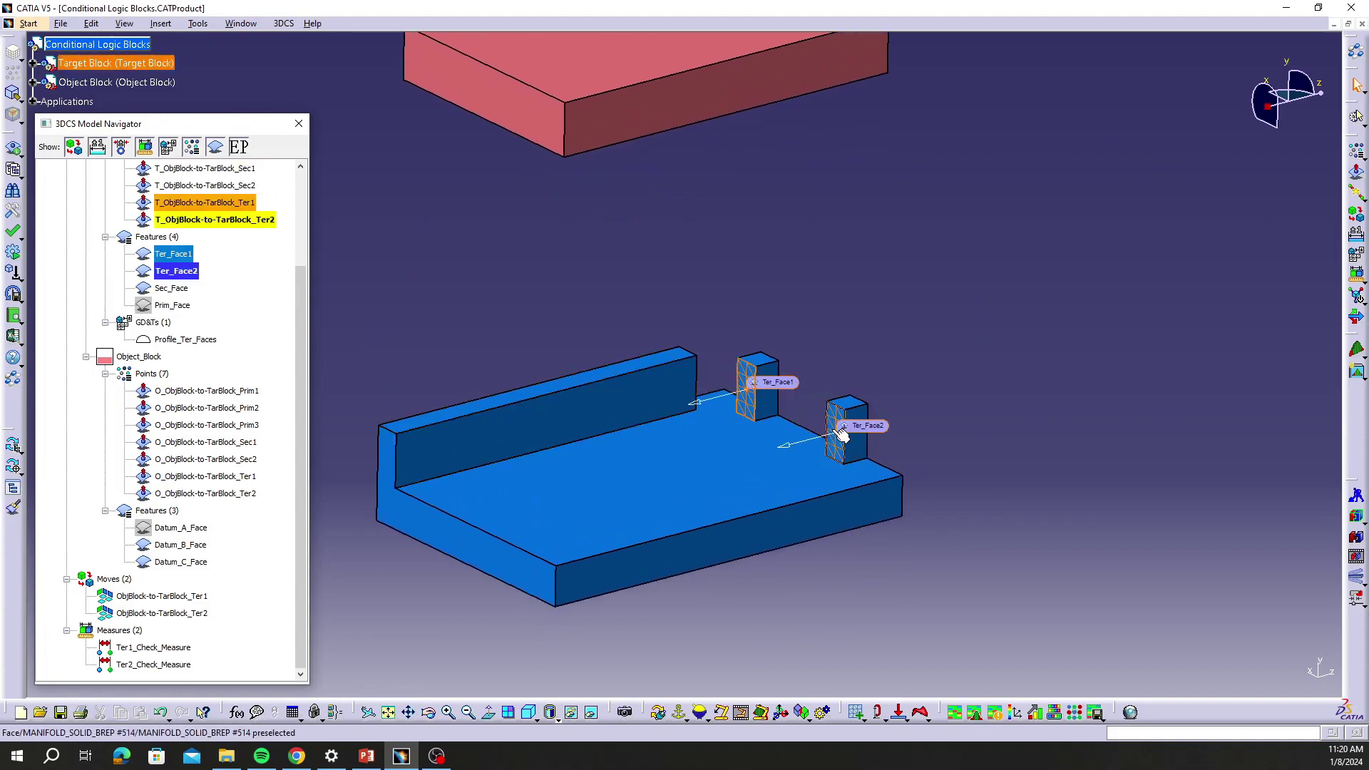
{"action": "left_click", "coordinate": [752, 387]}
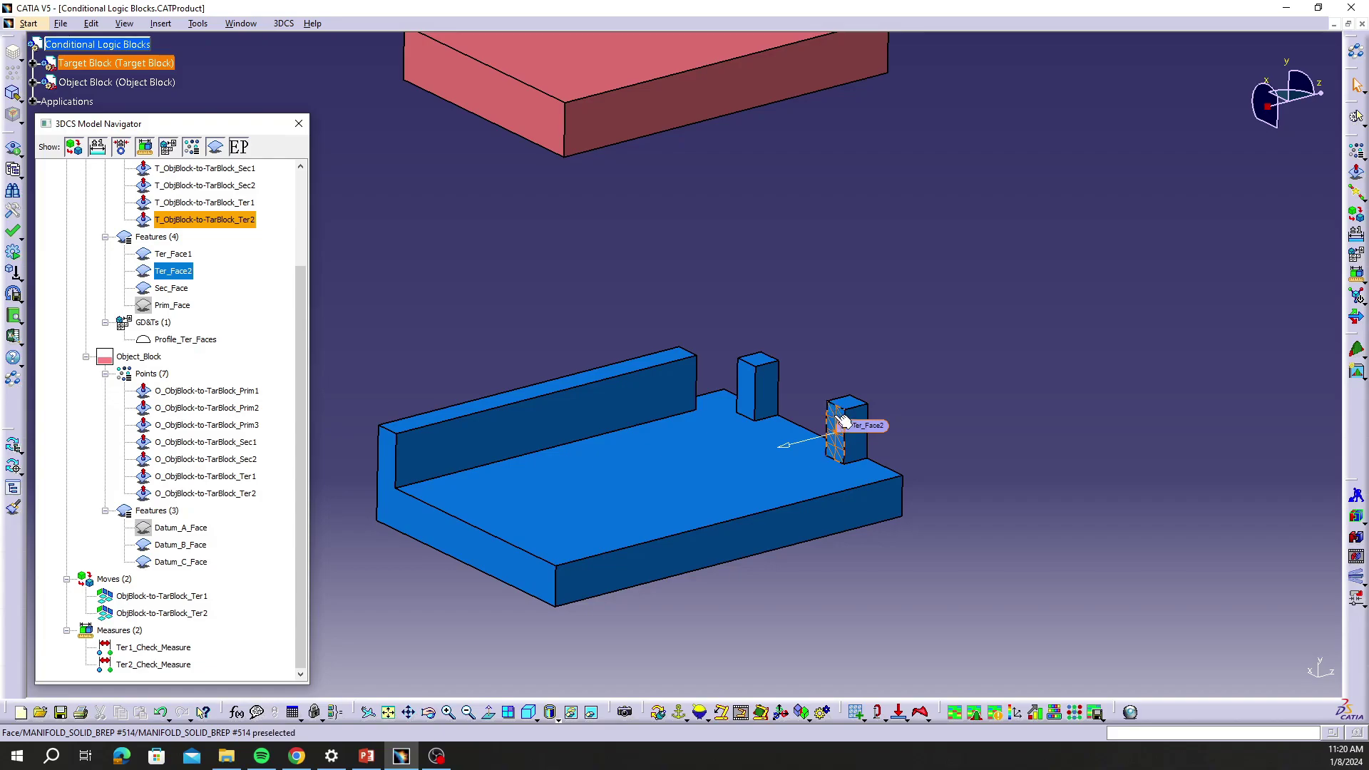
{"action": "left_click", "coordinate": [746, 395]}
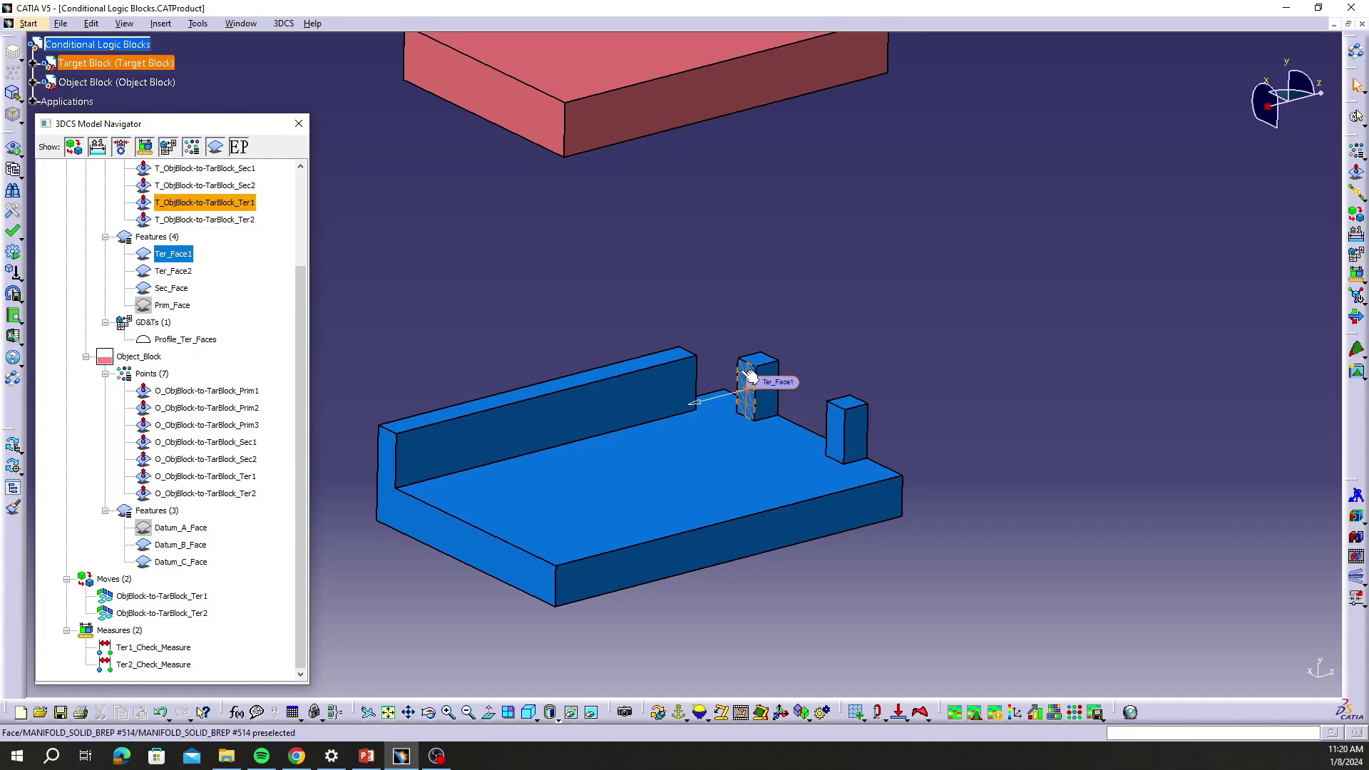
Switch to the PowerPoint presentation.
{"action": "left_click", "coordinate": [367, 756]}
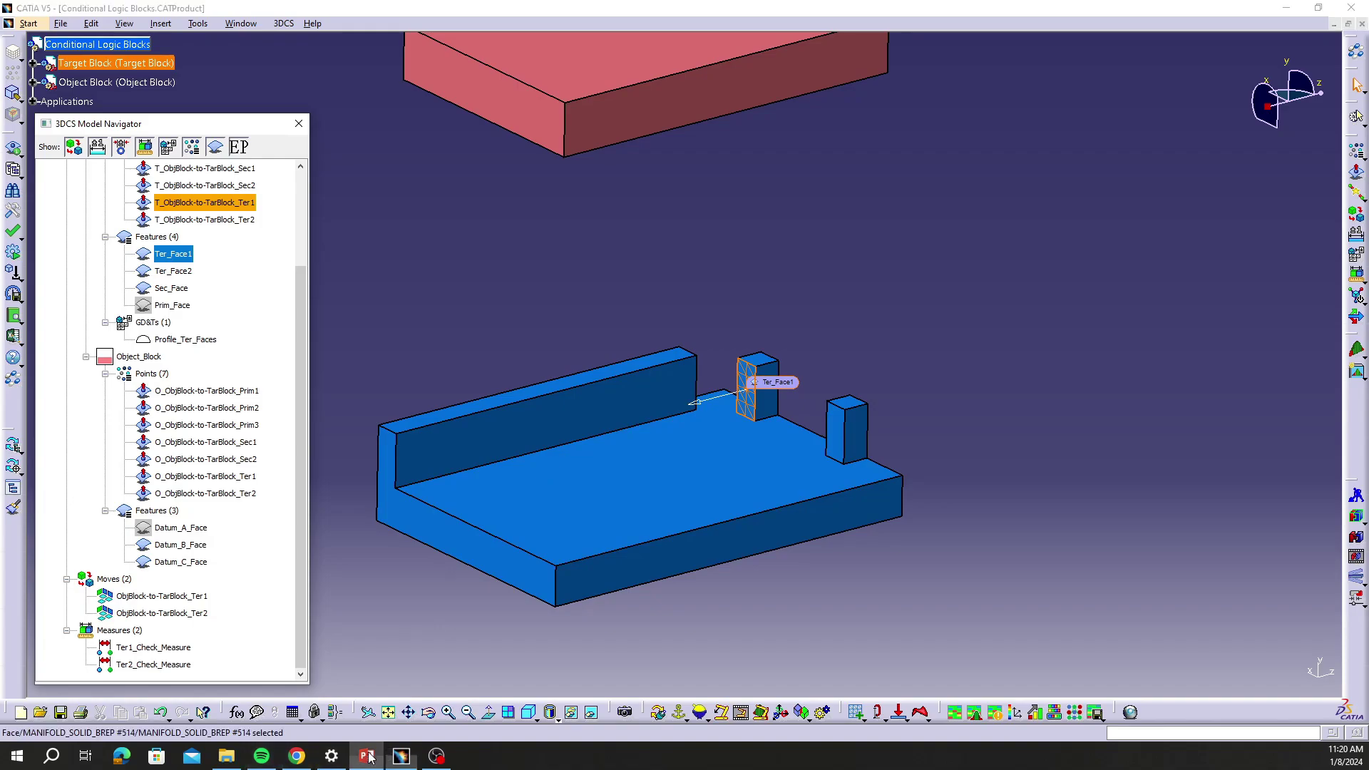